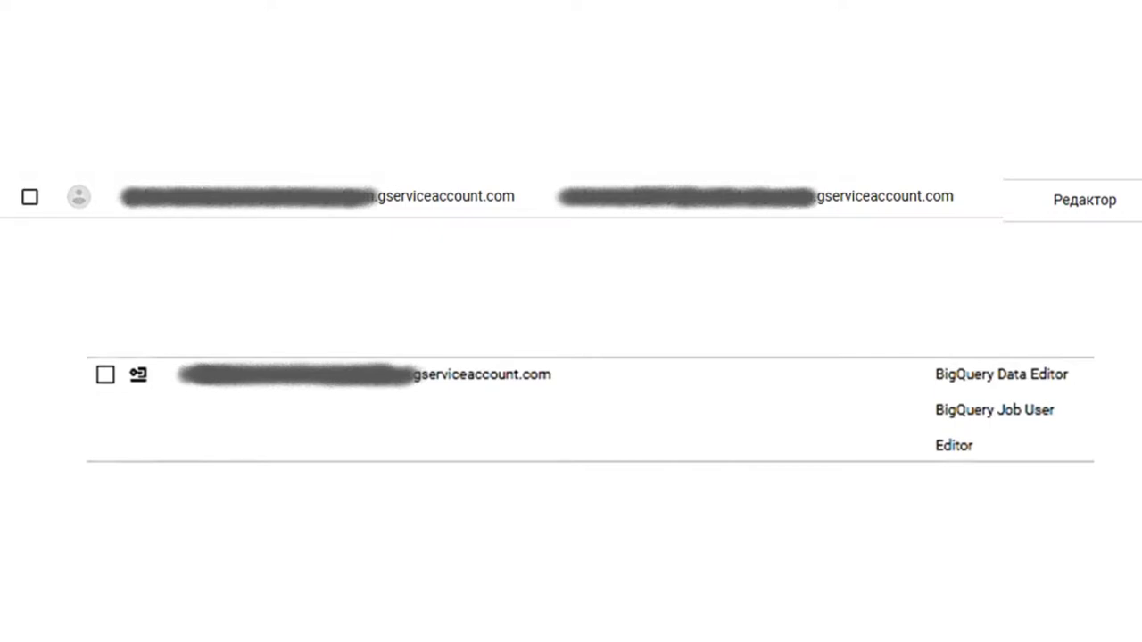
Open the access management list for the test-res property in Google Analytics to review its users.
click(501, 26)
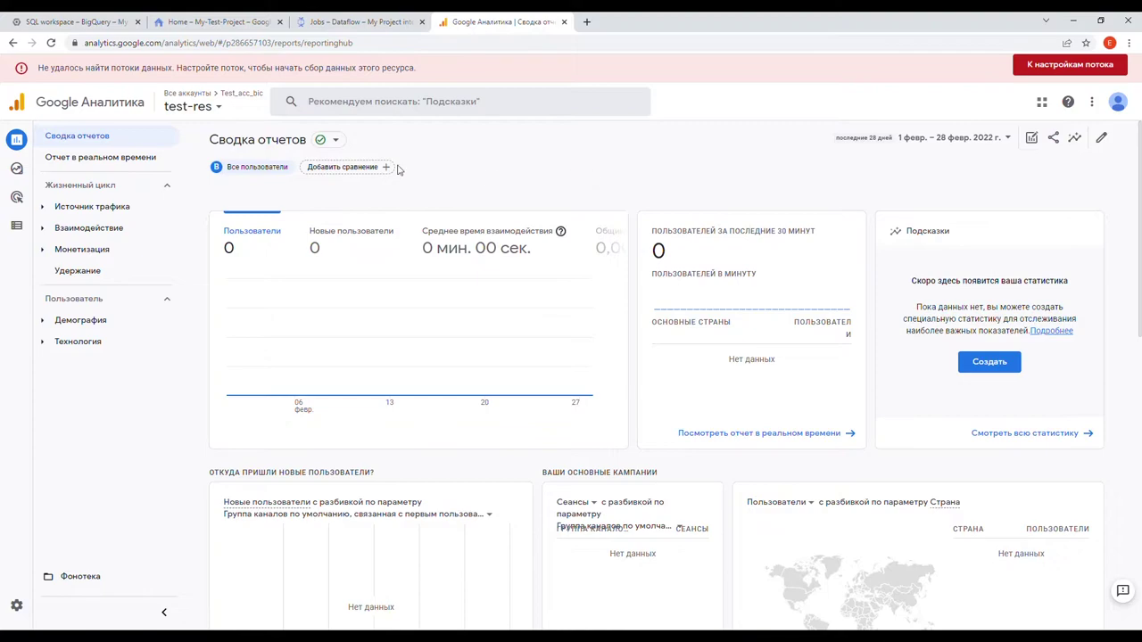
mouse_move(20, 607)
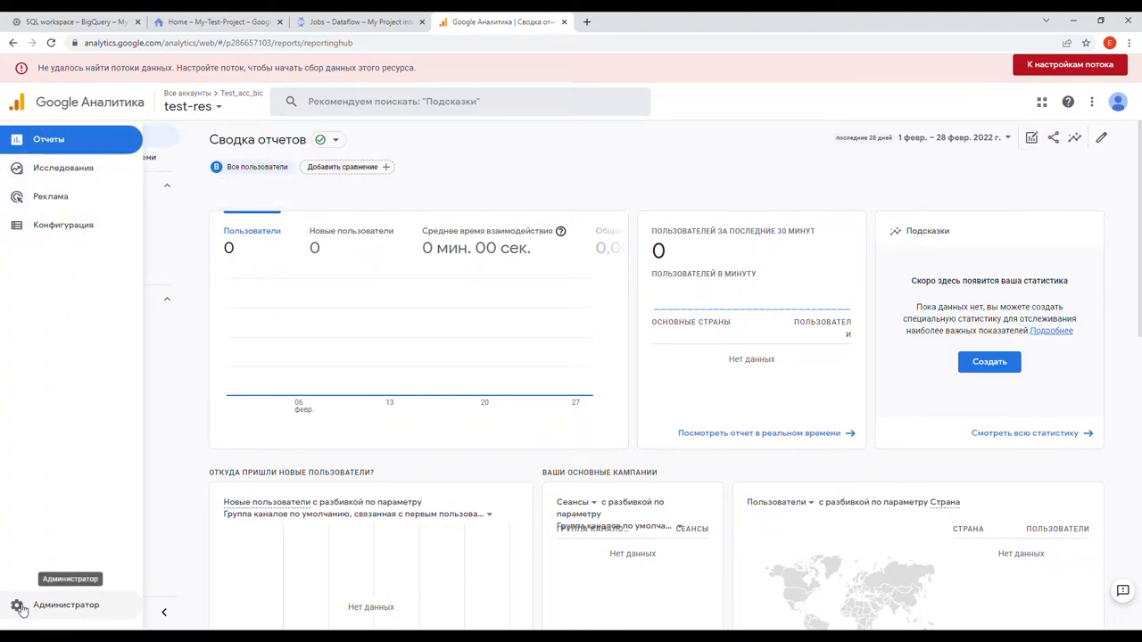
click(73, 610)
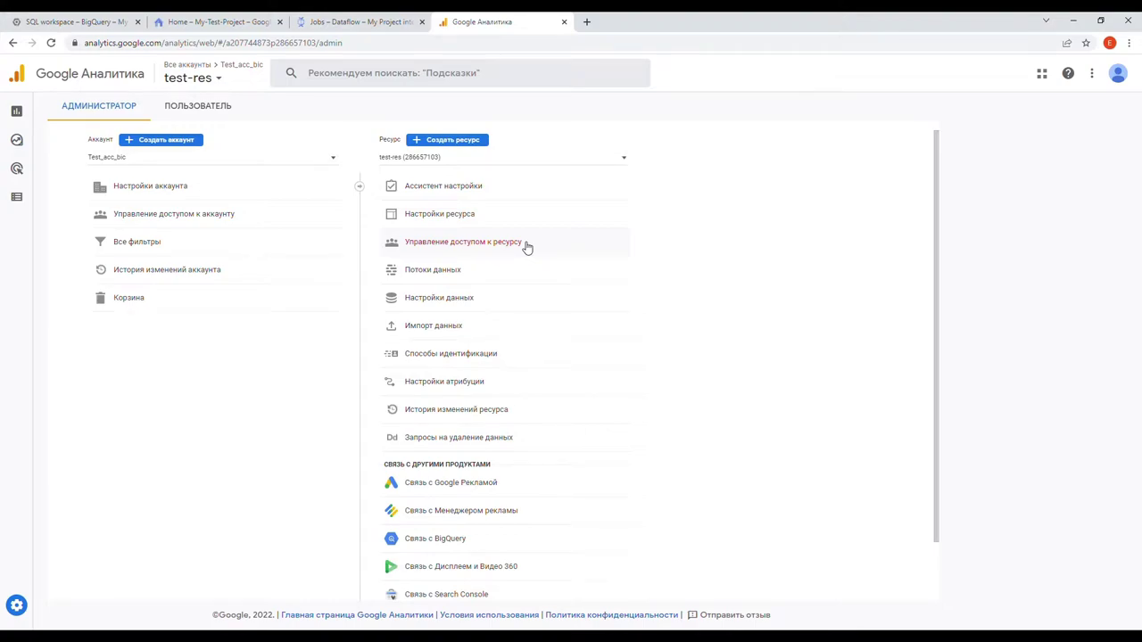
click(527, 247)
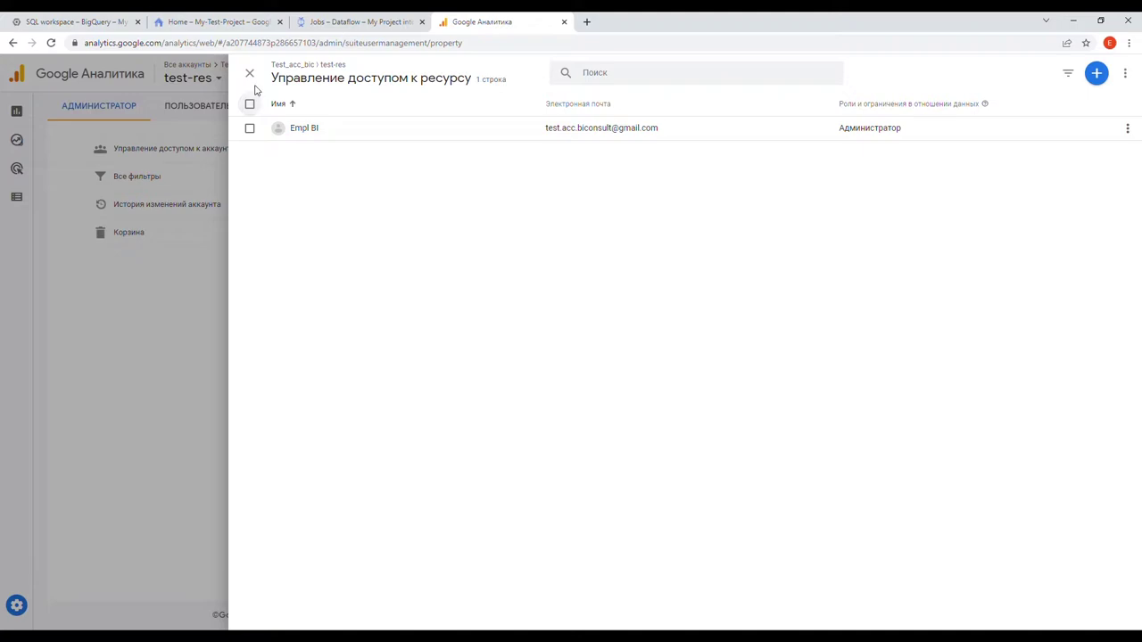
Switch to Google Cloud Platform and review the IAM permissions of My-Test-Project, returning to the project dashboard.
click(183, 23)
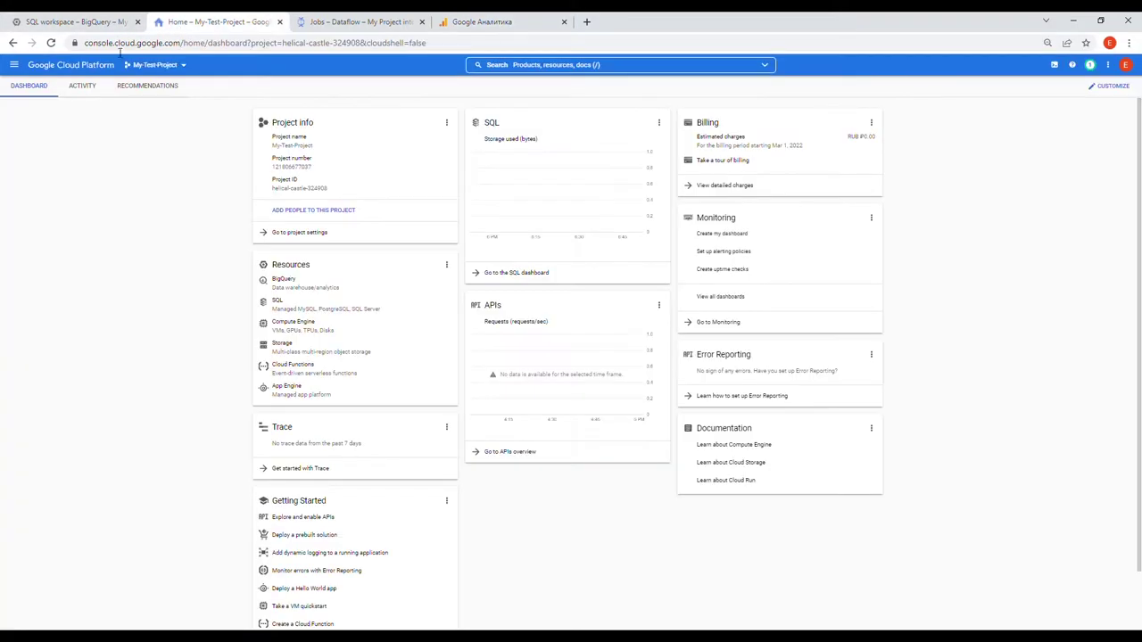
click(14, 64)
mouse_move(34, 92)
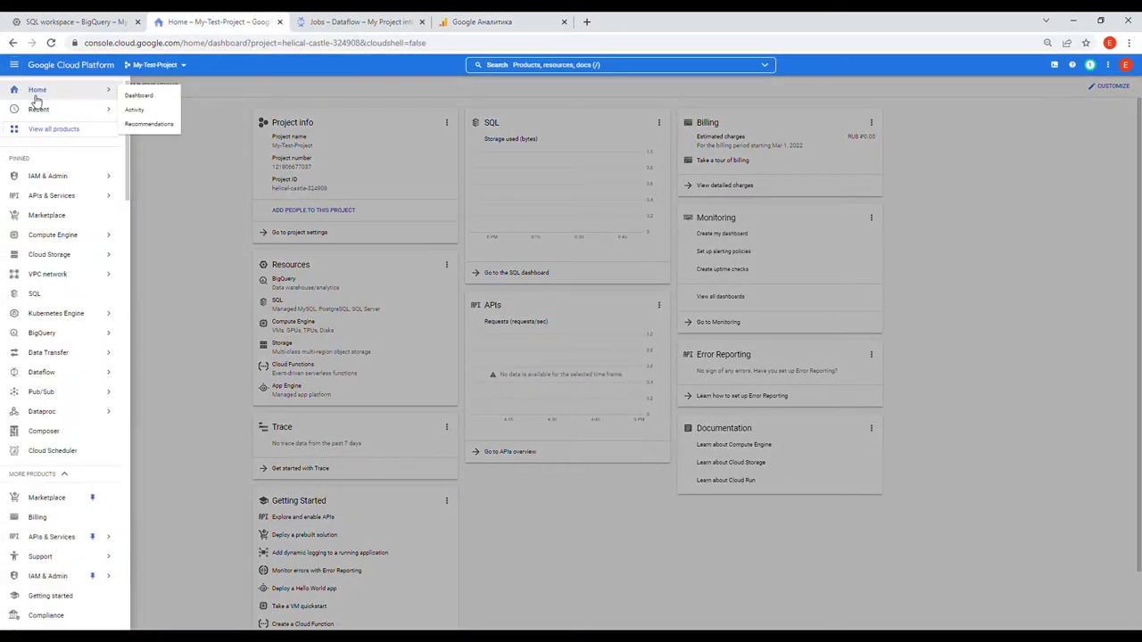
mouse_move(78, 185)
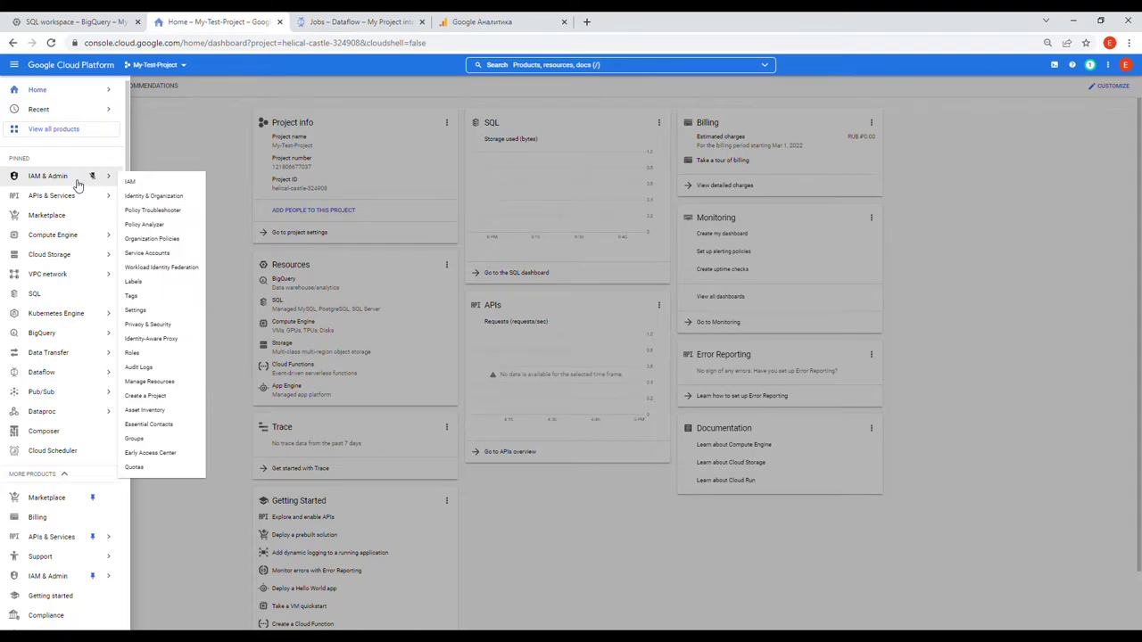
click(152, 184)
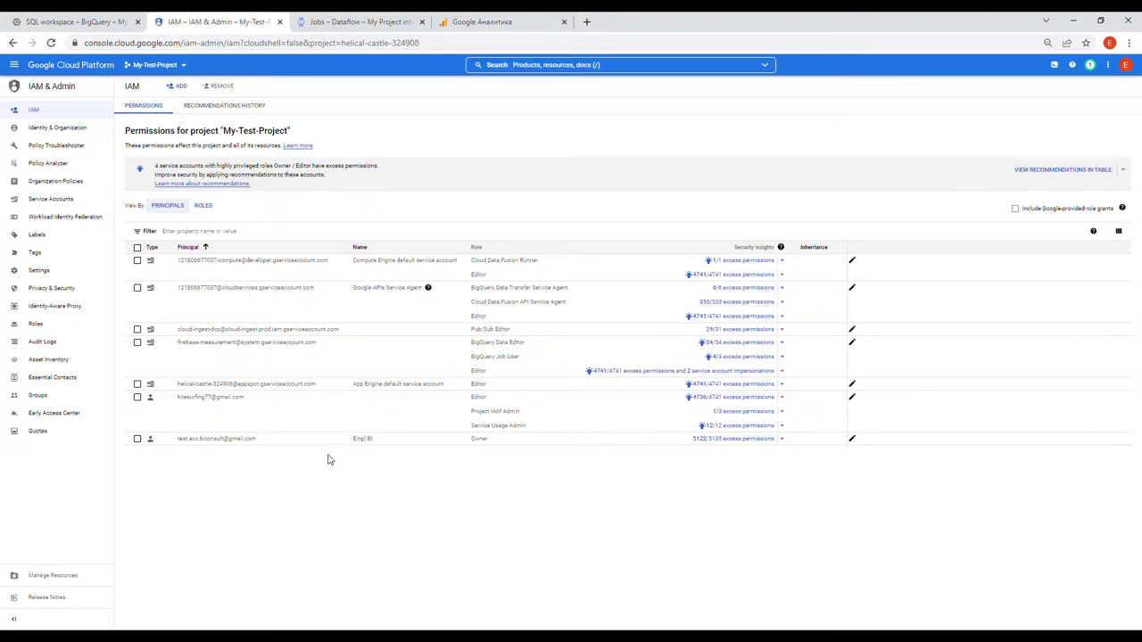
click(47, 66)
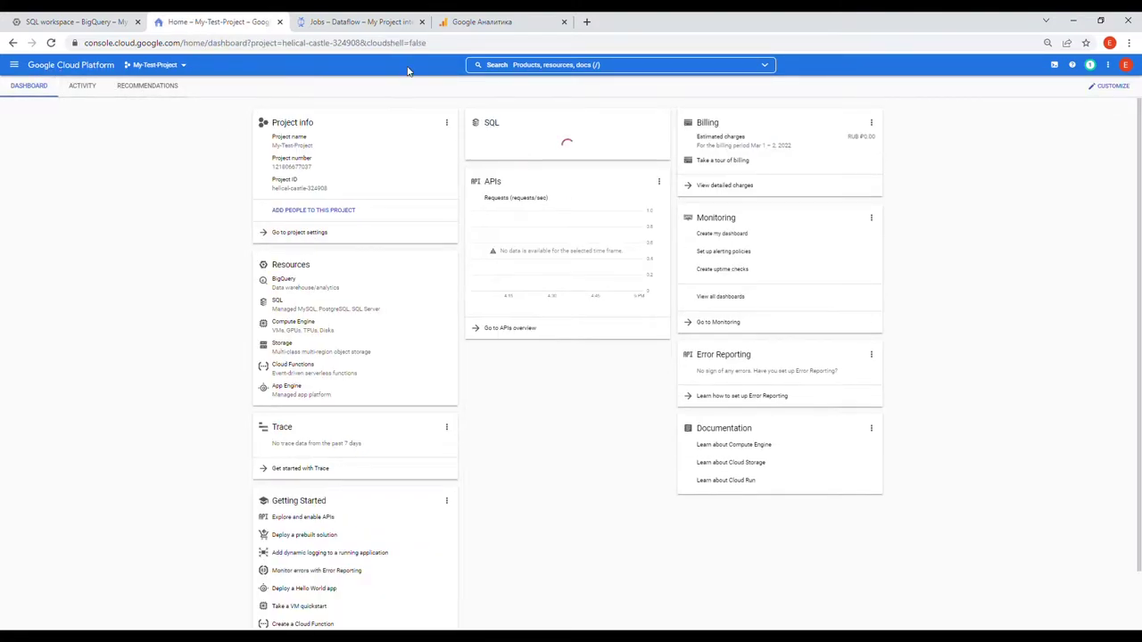
Switch to Google Analytics and start a new BigQuery link for the u4-test property.
click(488, 20)
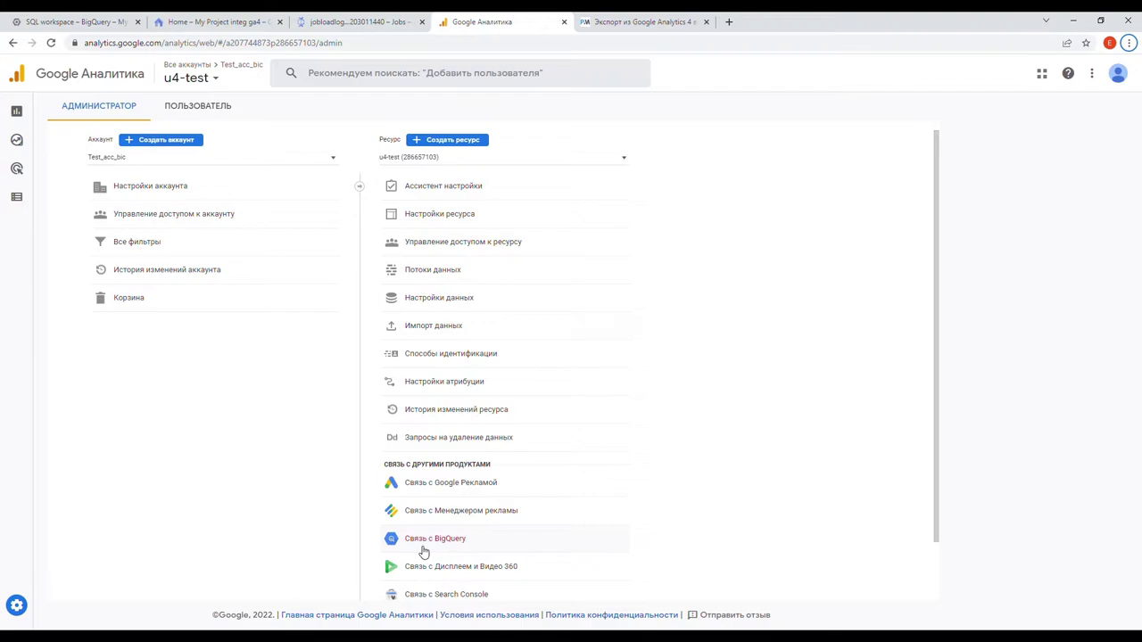
click(467, 542)
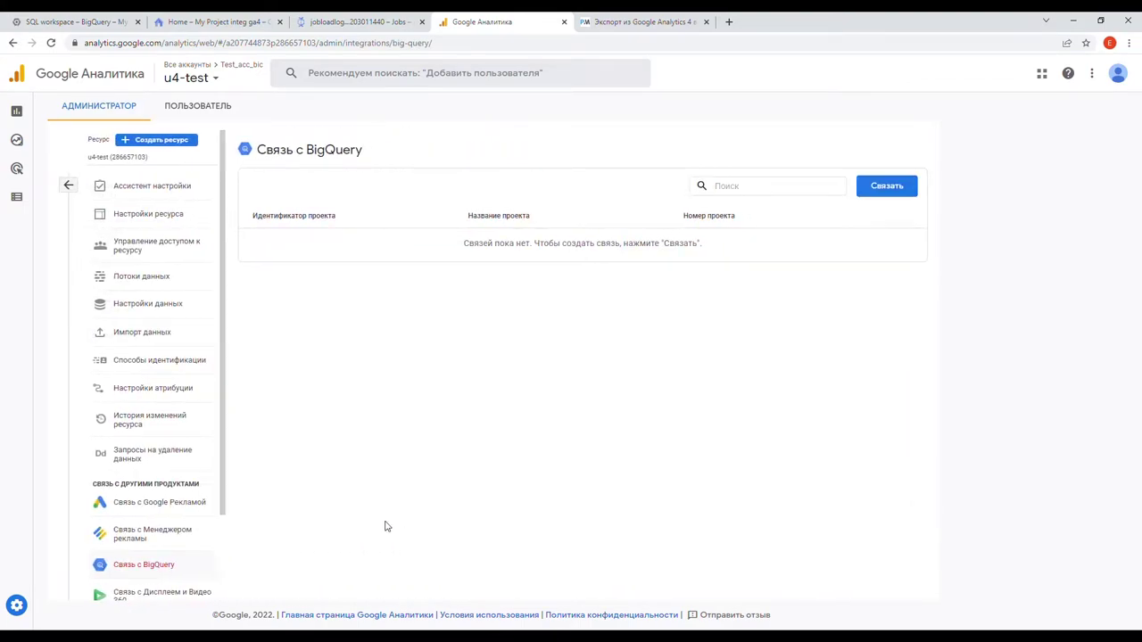
click(882, 194)
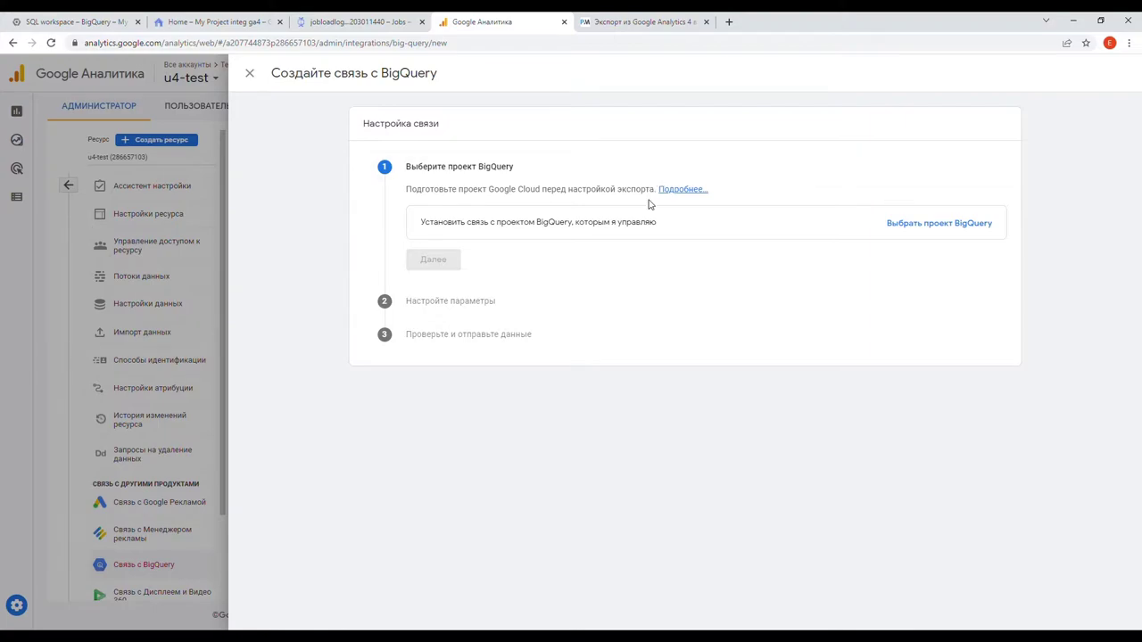
Check the project's details in Google Cloud Platform and select My Project integ ga4 as the linked BigQuery project.
click(955, 225)
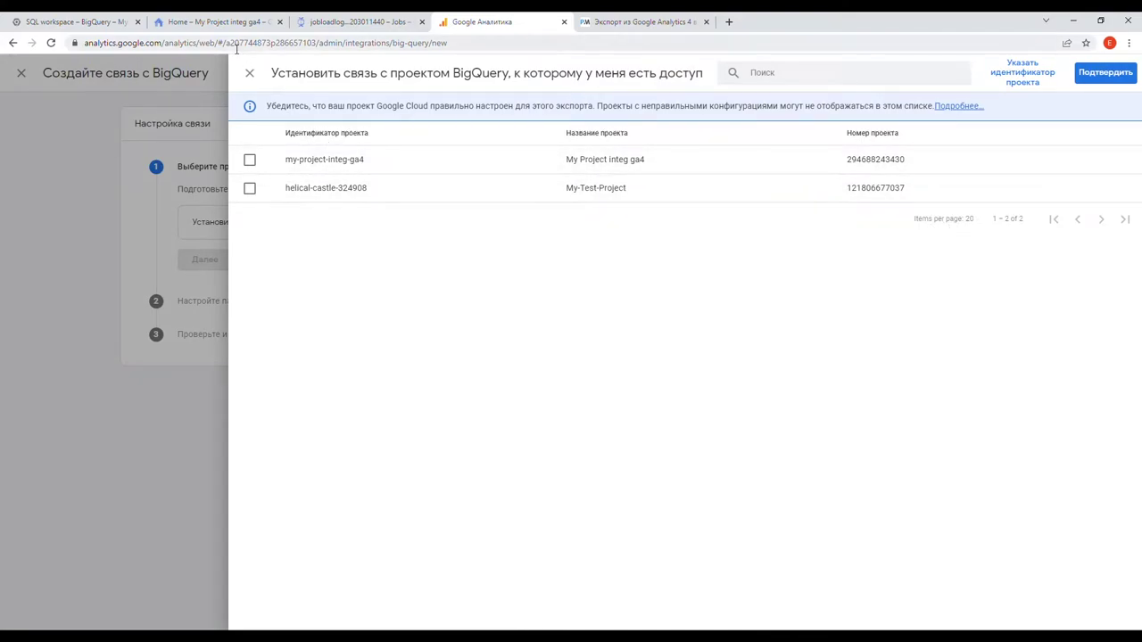
click(220, 22)
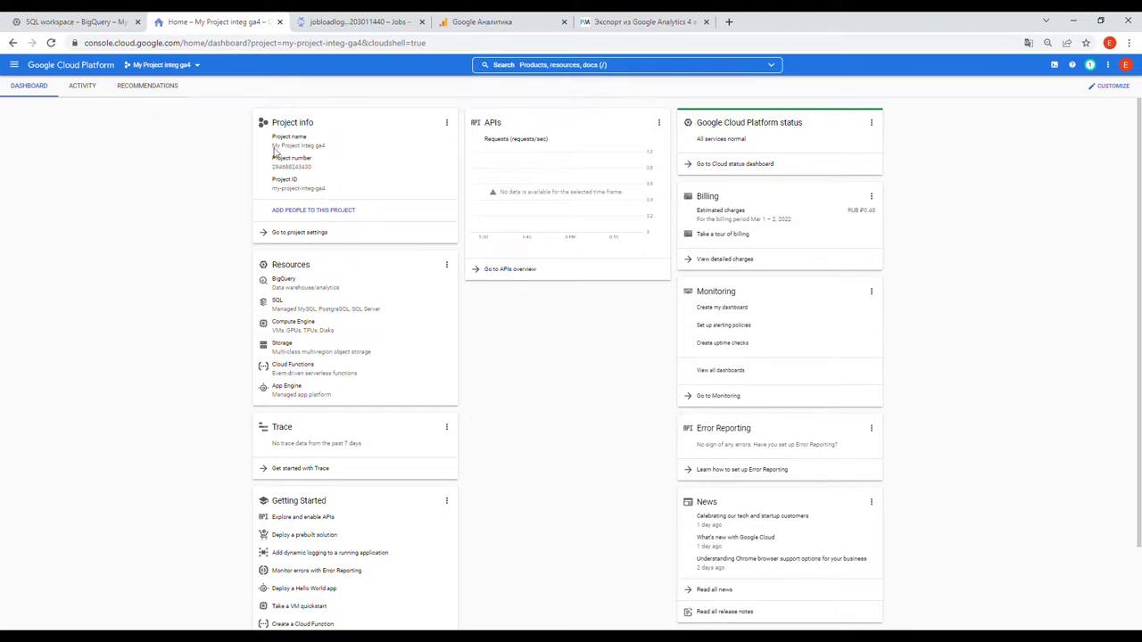
click(489, 23)
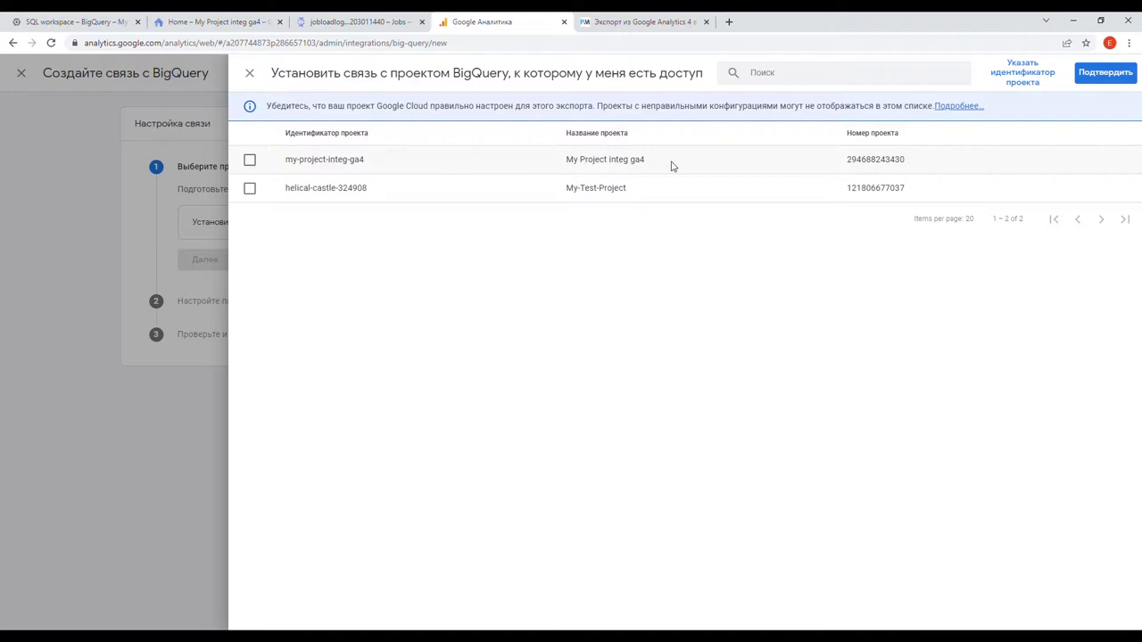
click(251, 160)
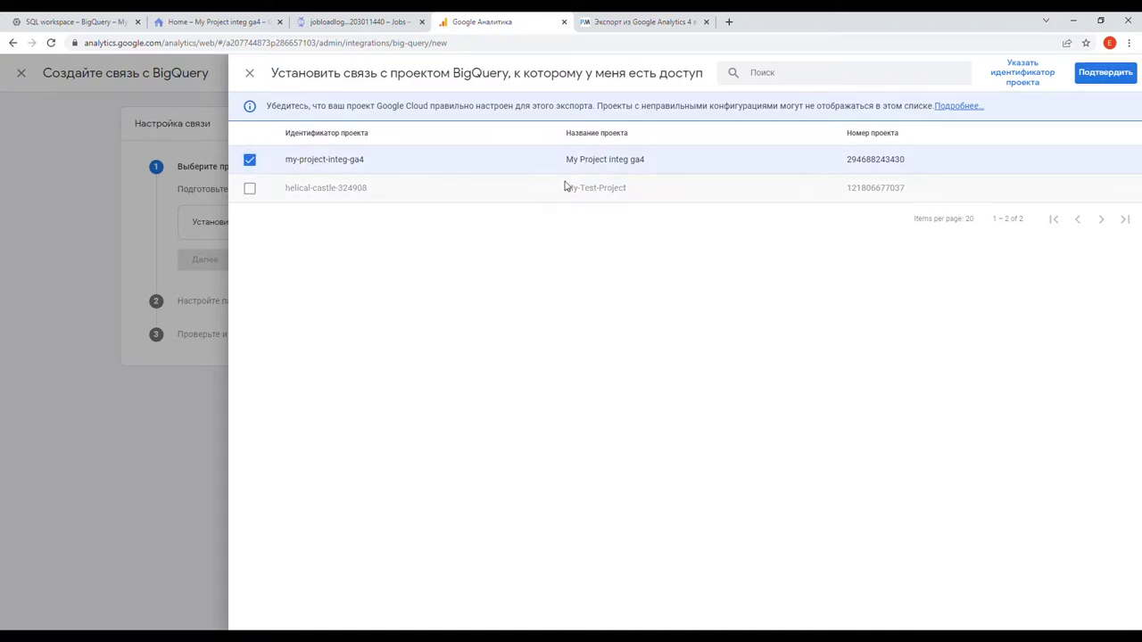
click(1123, 74)
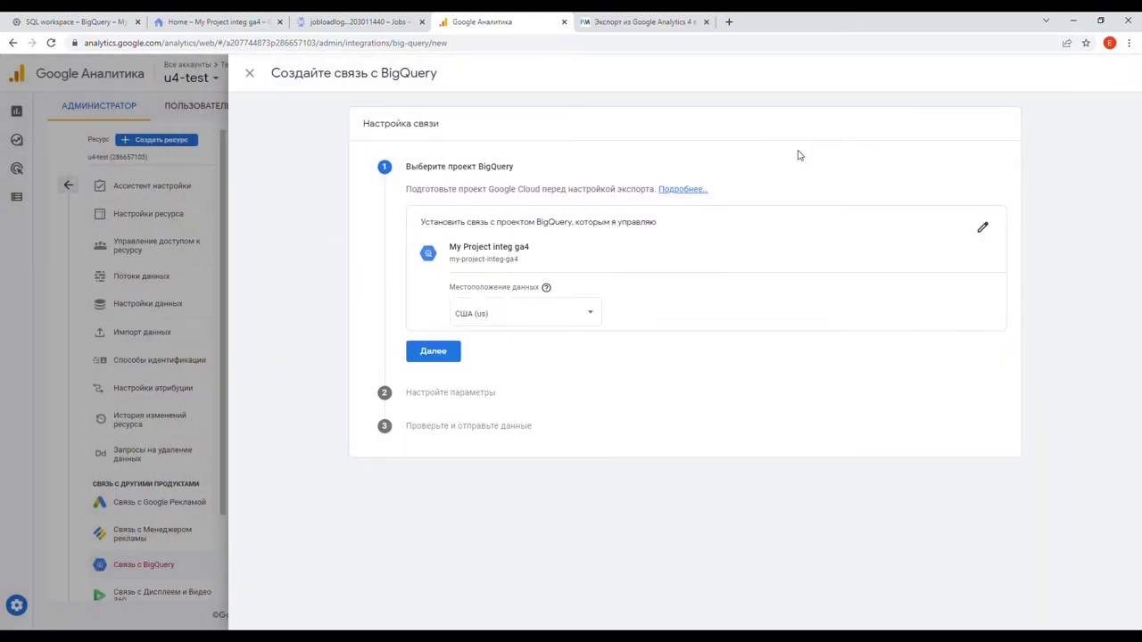
Set the data location of the BigQuery link to the European Union (eu) and continue to the export parameters.
click(581, 316)
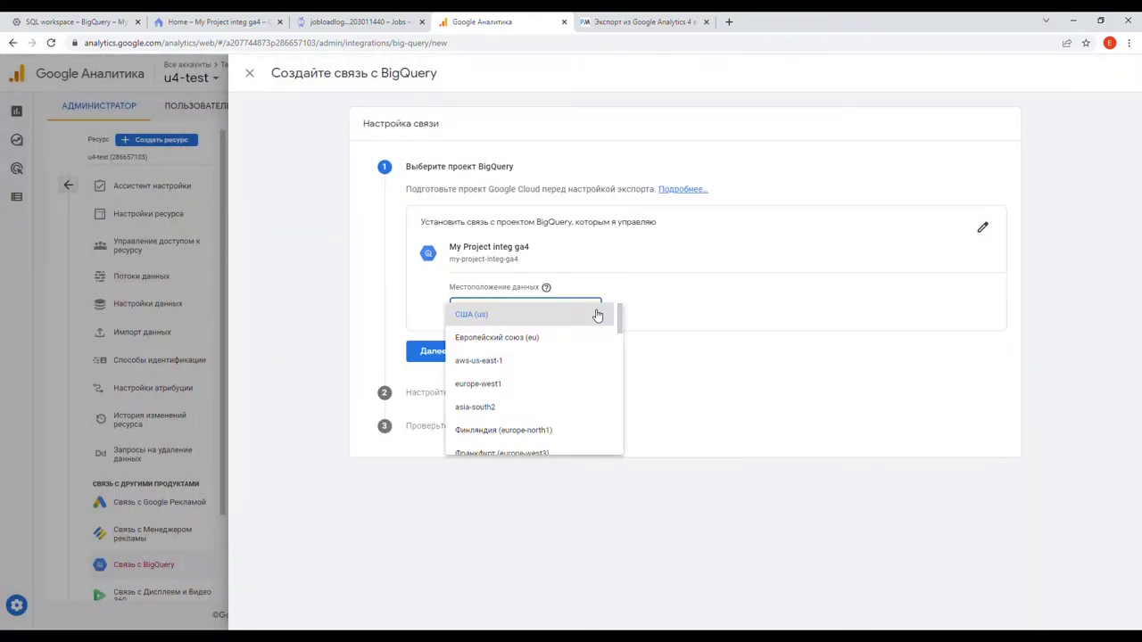
click(505, 338)
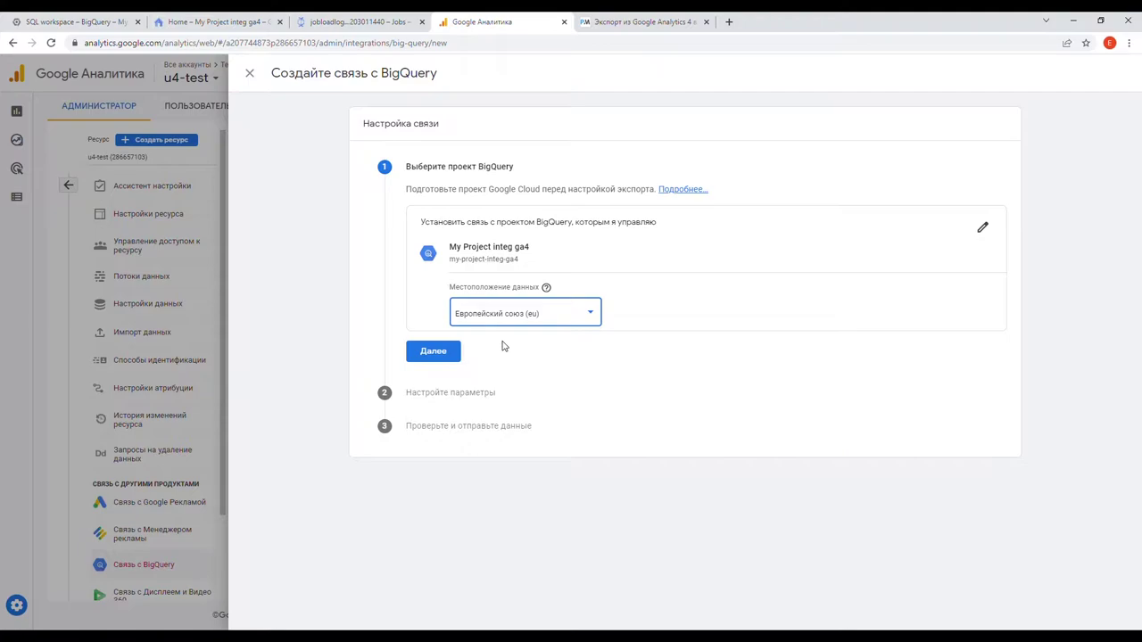
click(435, 353)
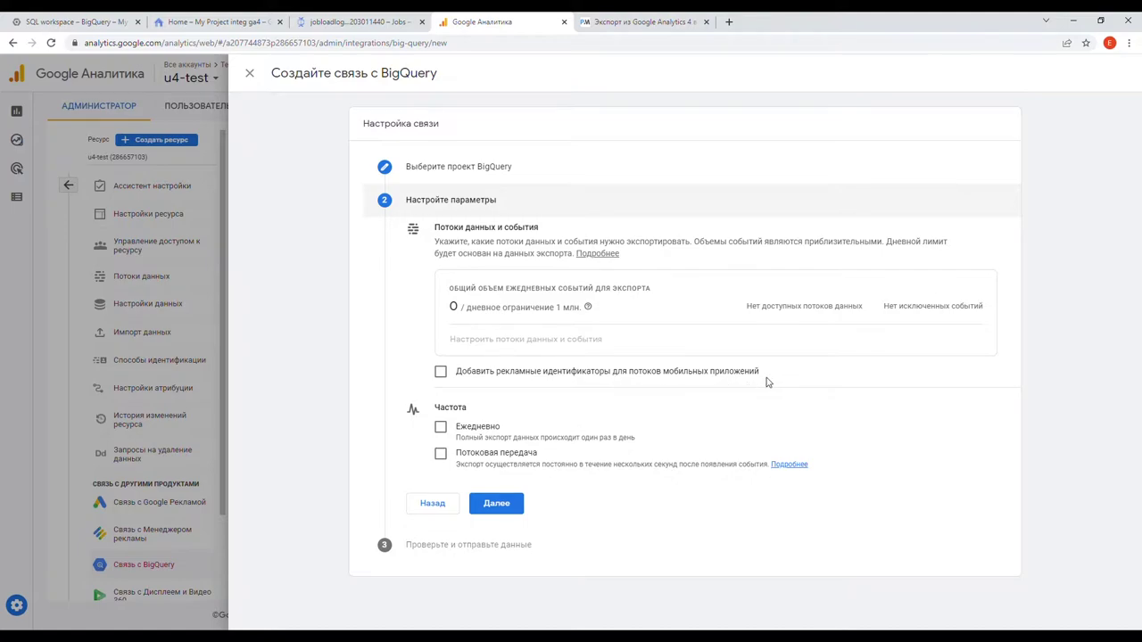
Set the export frequency to daily (Ежедневно) and submit the BigQuery link.
click(441, 429)
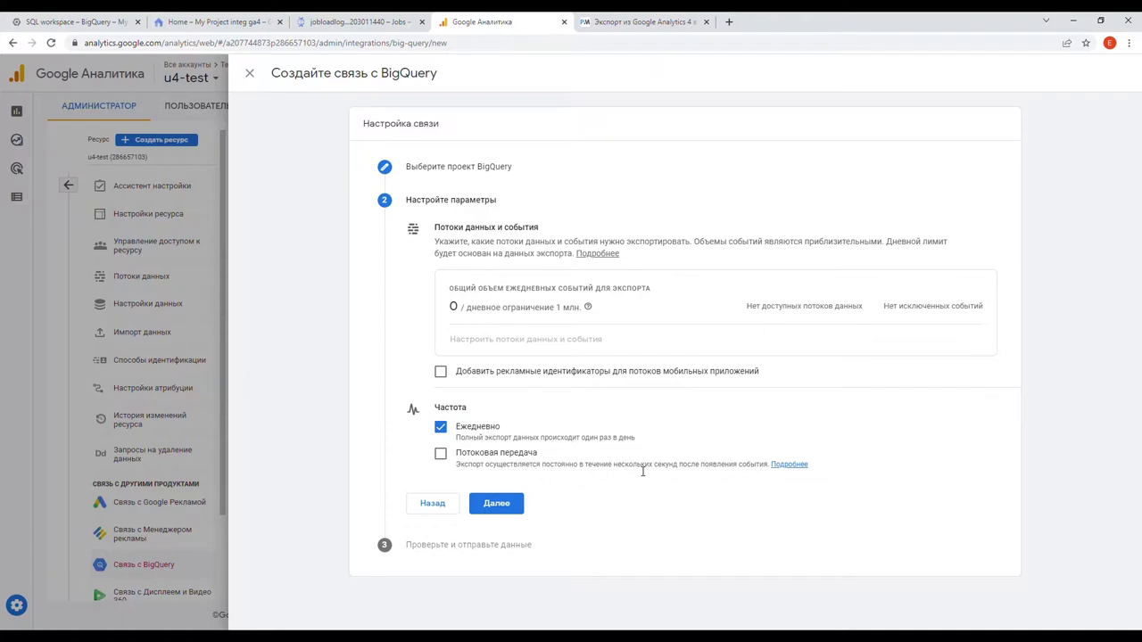
click(498, 505)
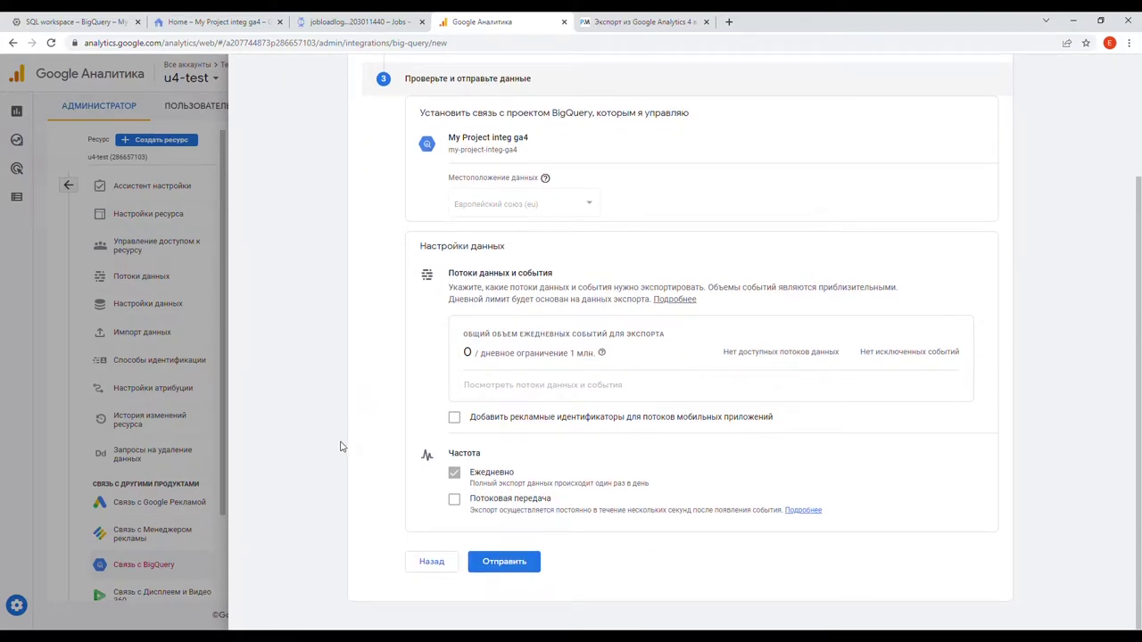
click(513, 569)
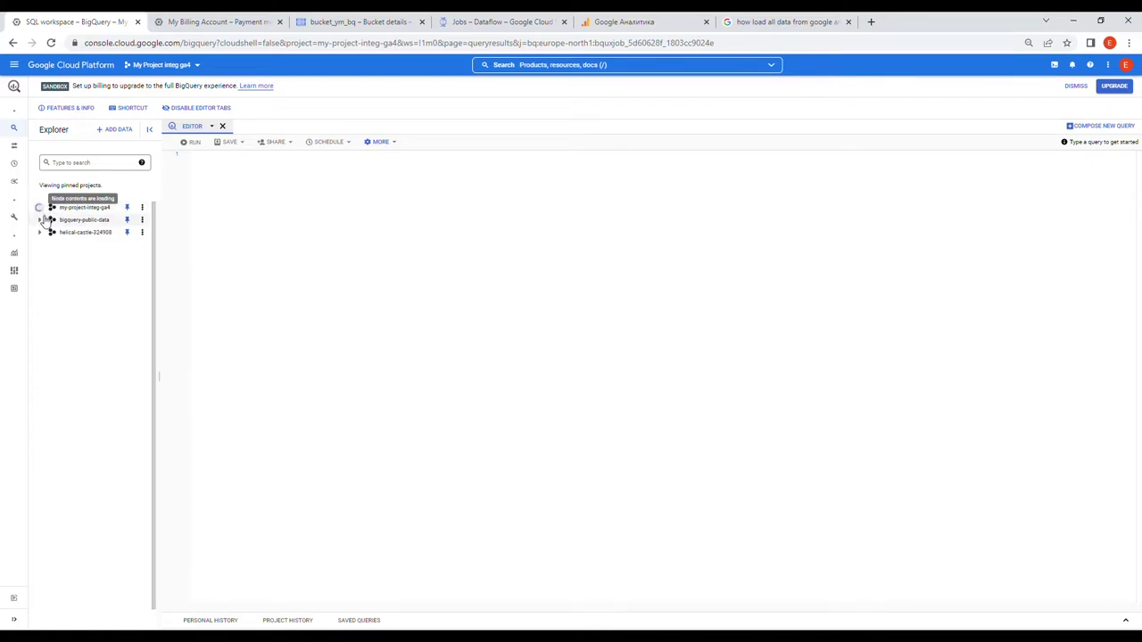
In BigQuery, examine the schema of the events_ table in my-project-integ-ga4's analytics_287233076 dataset and its available dates.
click(40, 208)
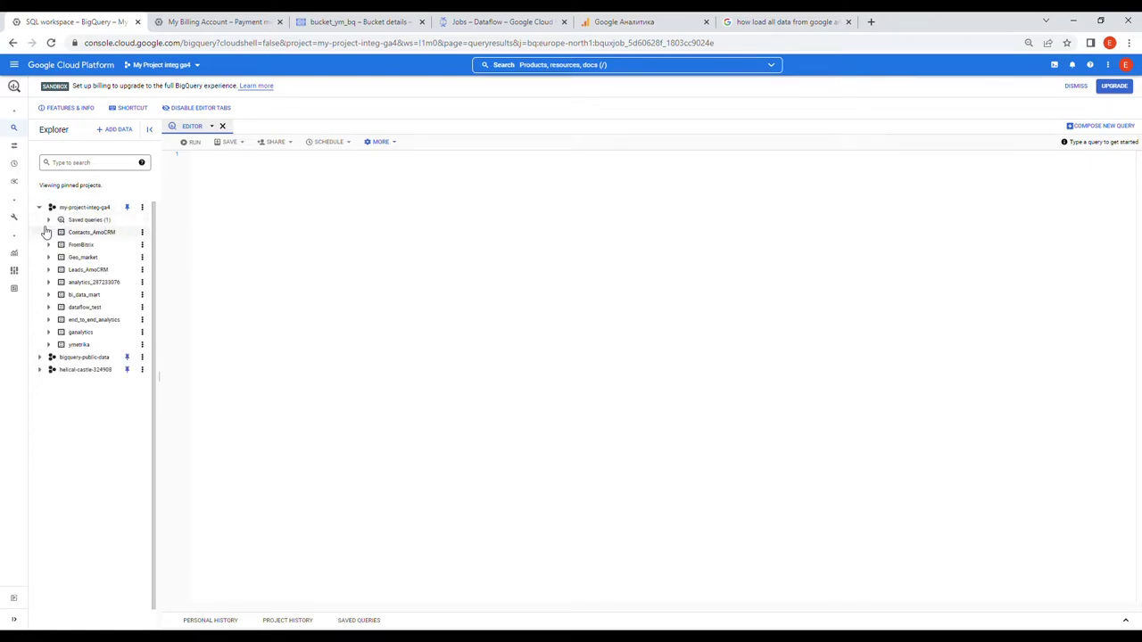
click(48, 283)
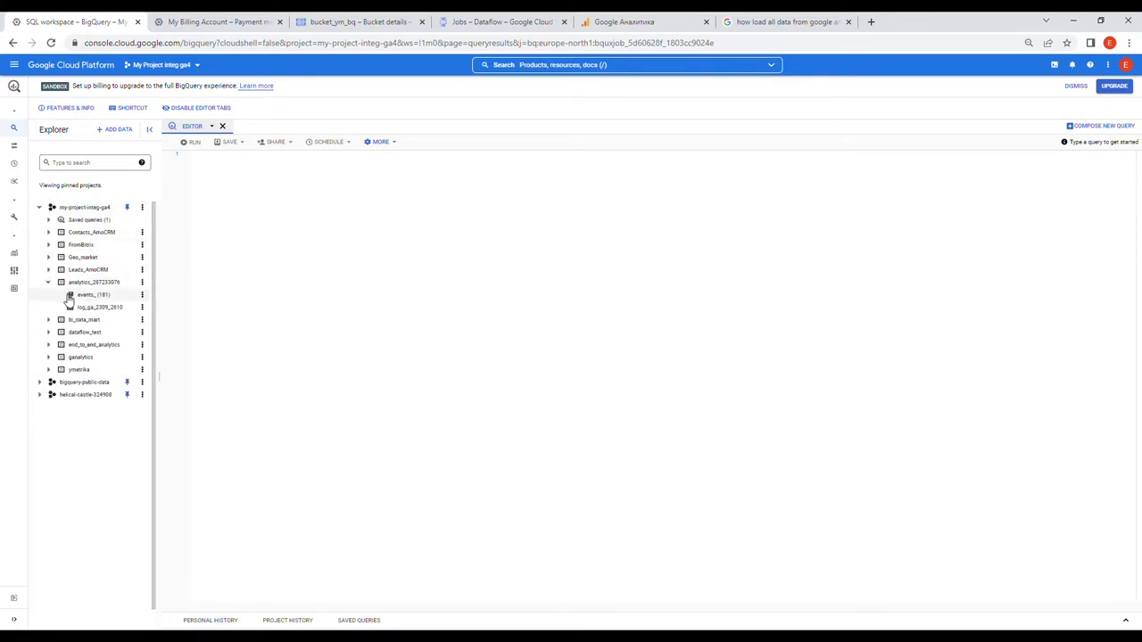
click(92, 297)
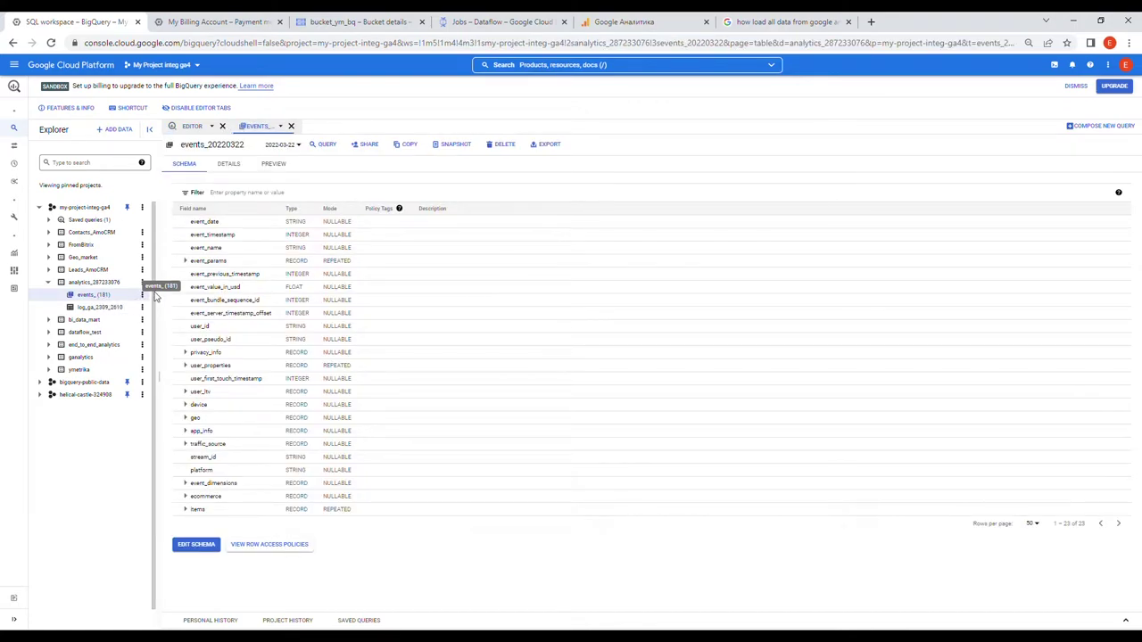
click(300, 145)
click(312, 190)
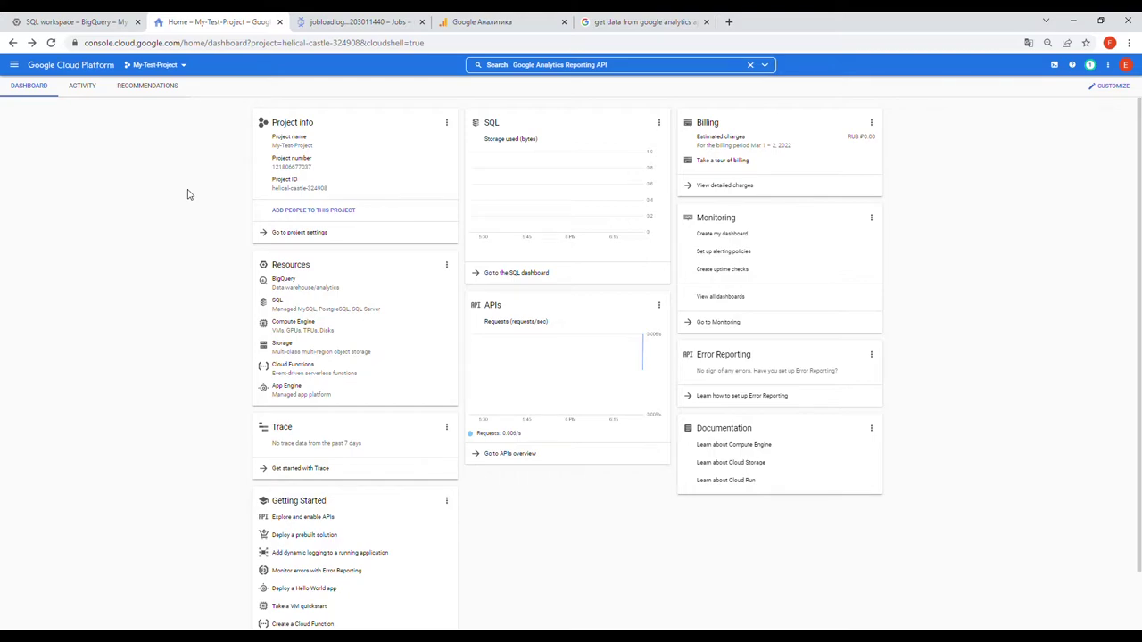
Search Google Cloud for the Google Analytics Reporting API and enable it for My-Test-Project.
click(750, 65)
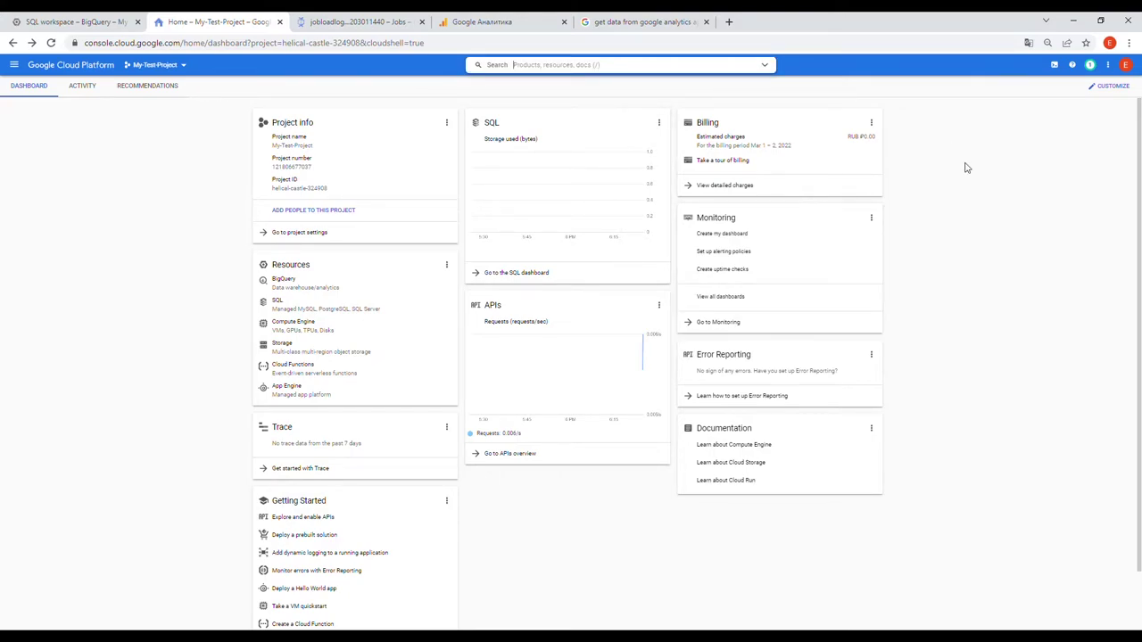
click(587, 71)
text(Google Analytics Reporting API)
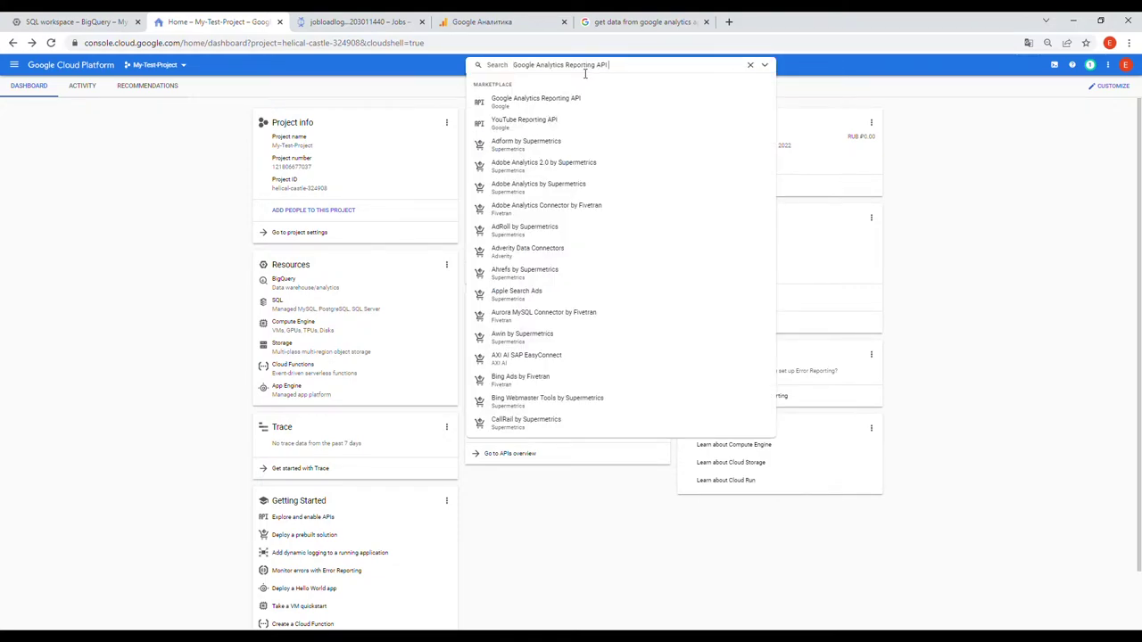
click(536, 100)
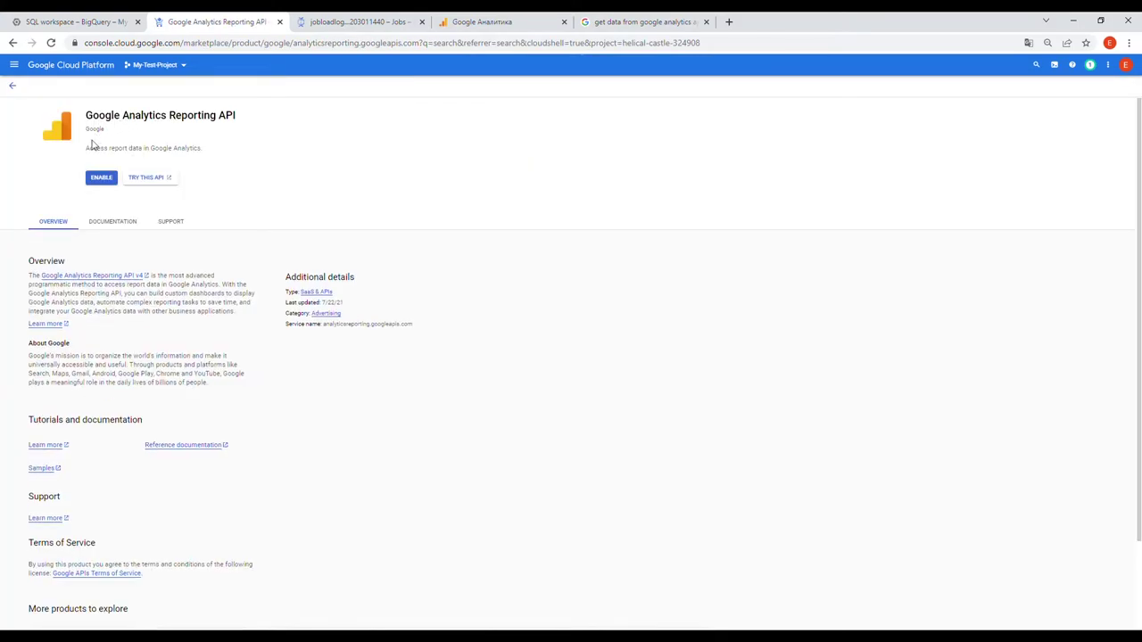
click(101, 178)
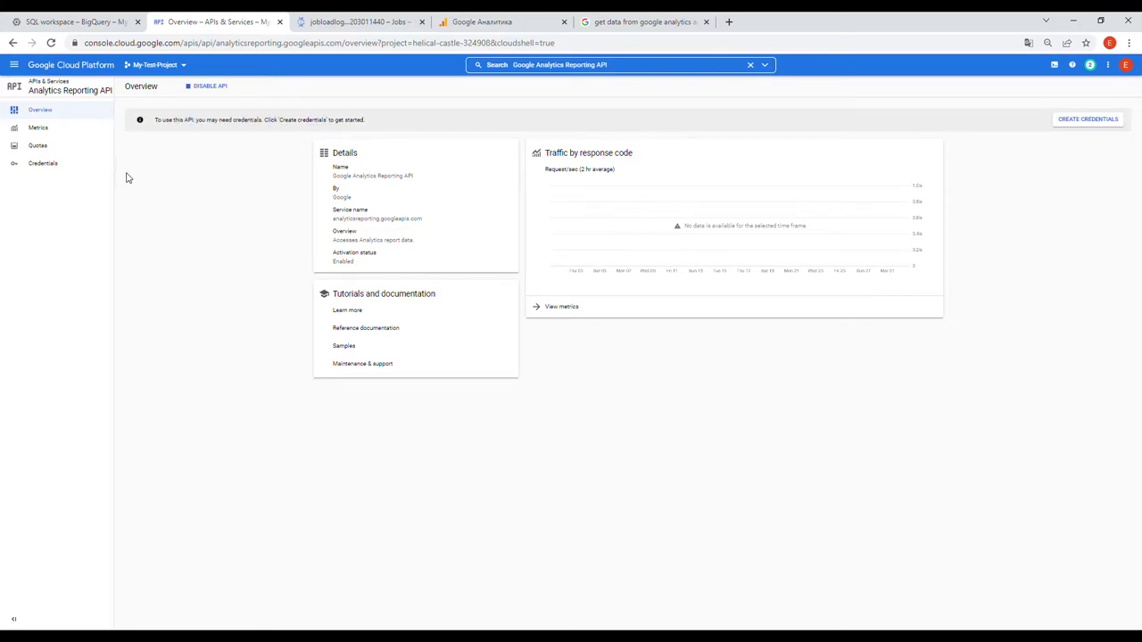
click(213, 88)
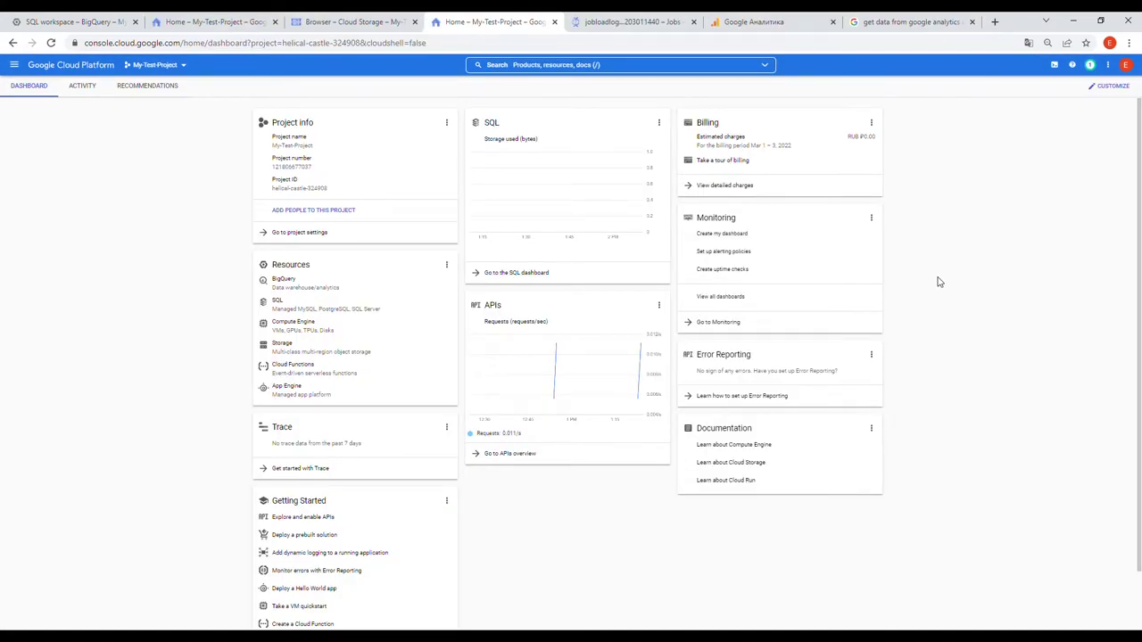
Search Google Cloud for the Dataflow API and enable it for My-Test-Project.
click(585, 71)
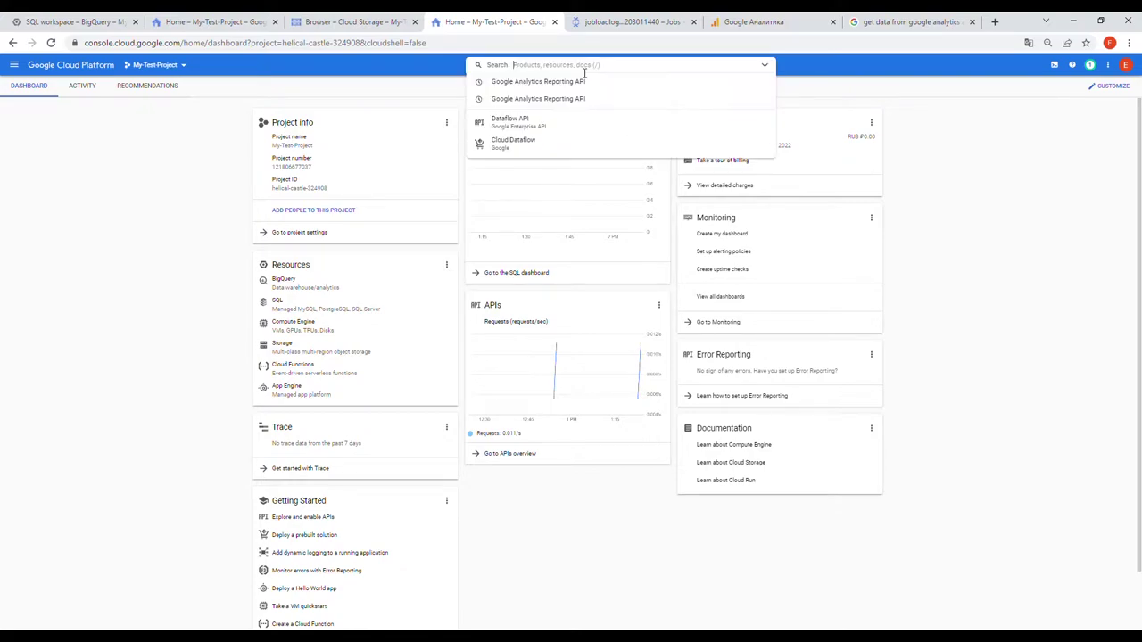
text(da)
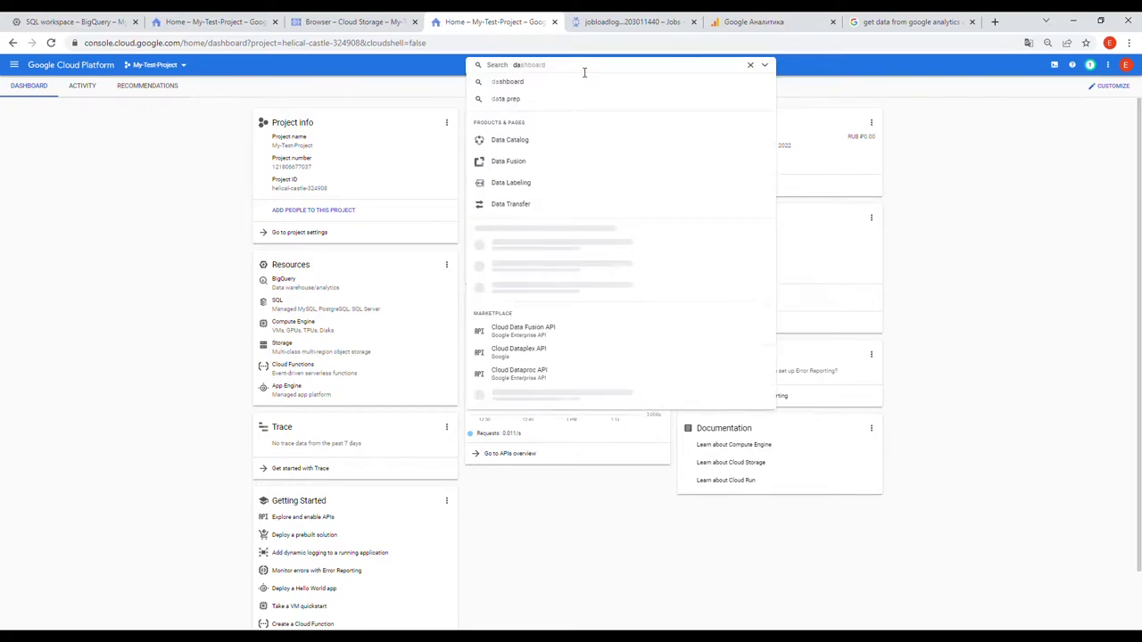
text(taflow api)
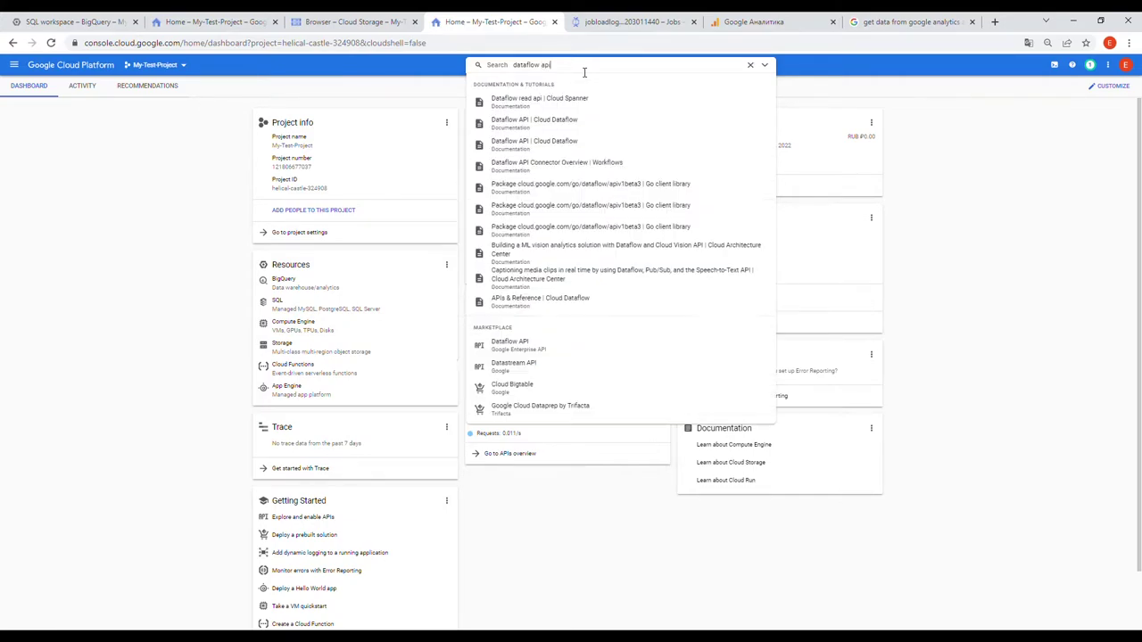
click(533, 347)
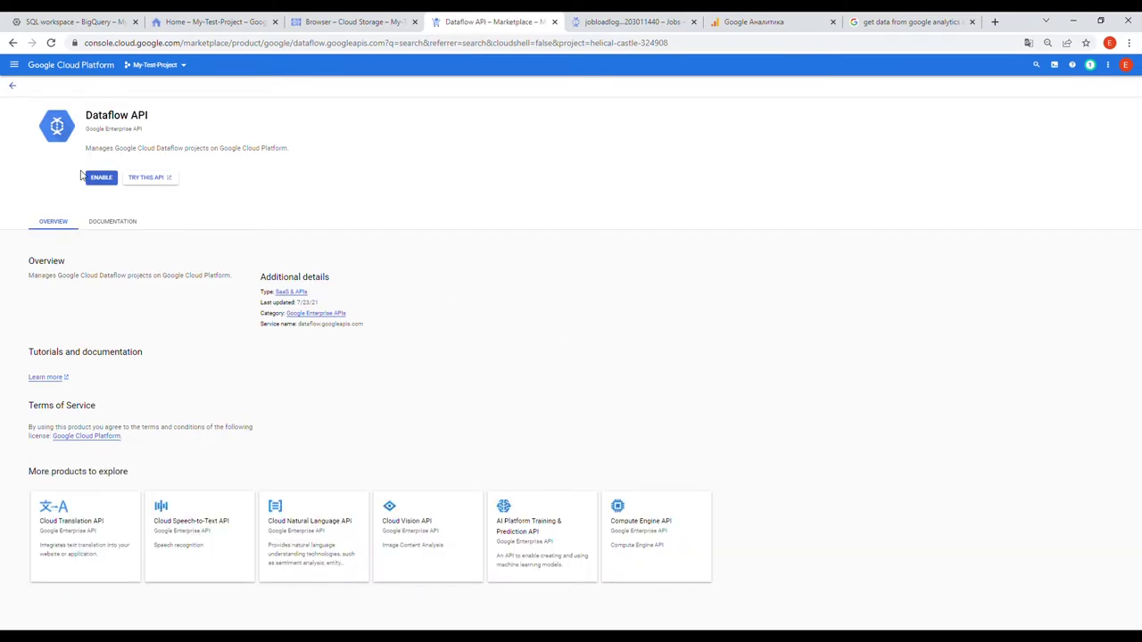
click(100, 178)
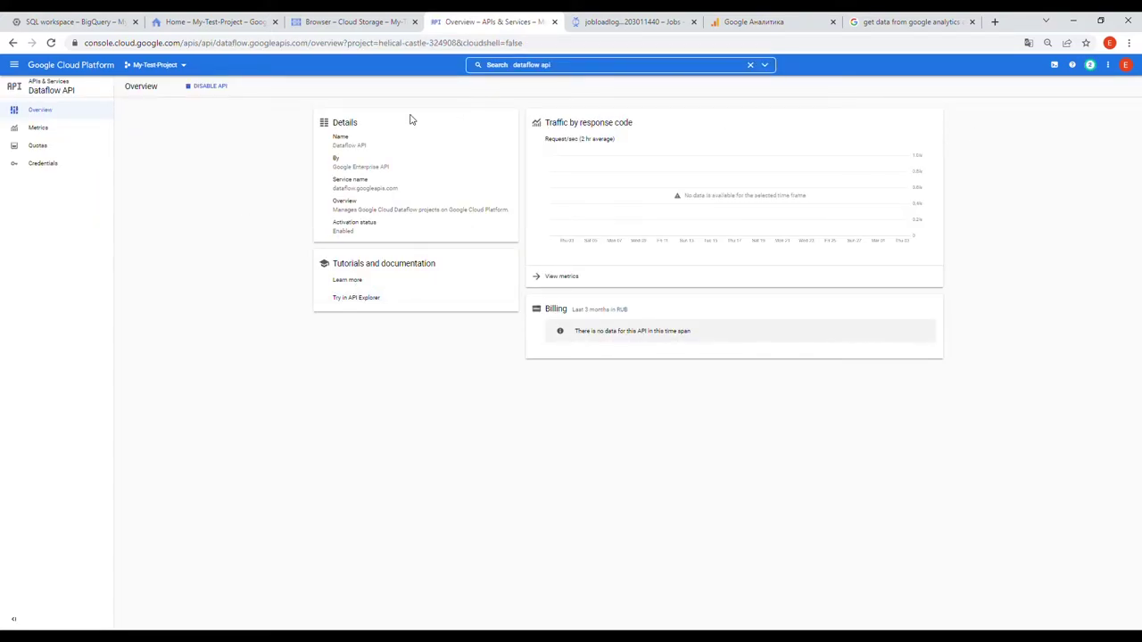
click(211, 90)
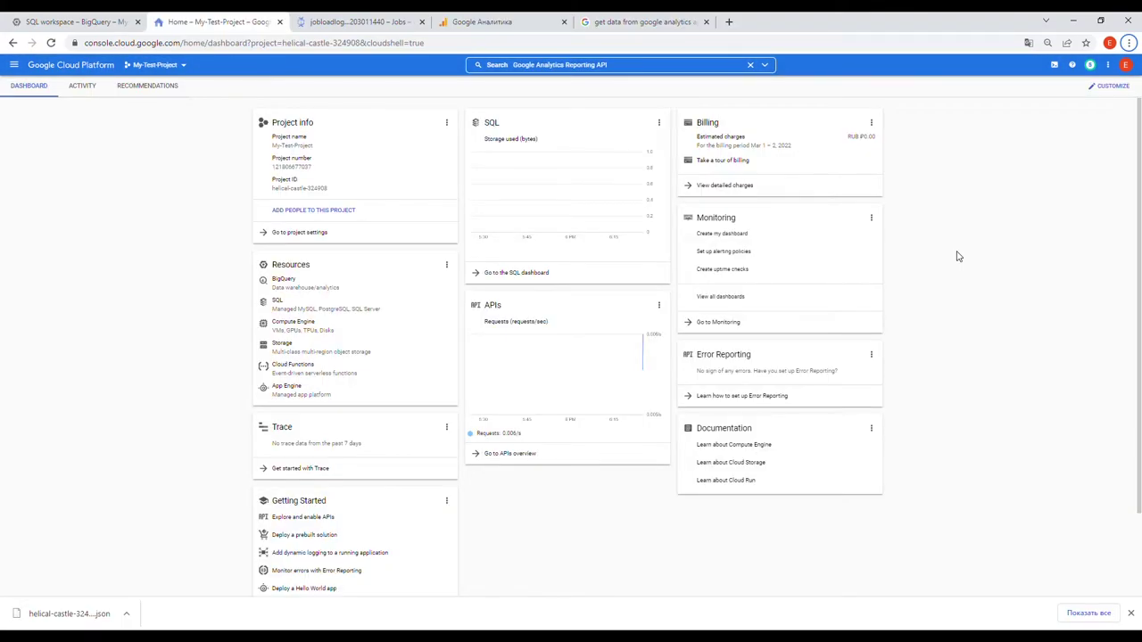
Open the Service Accounts page of IAM & Admin for My-Test-Project.
click(13, 66)
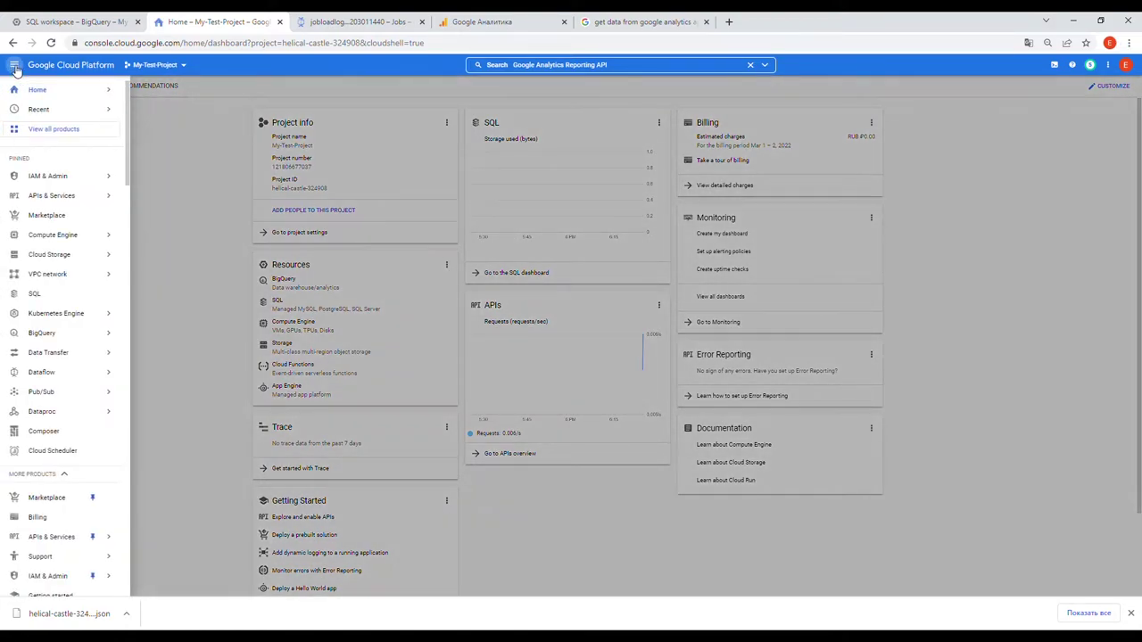
mouse_move(35, 179)
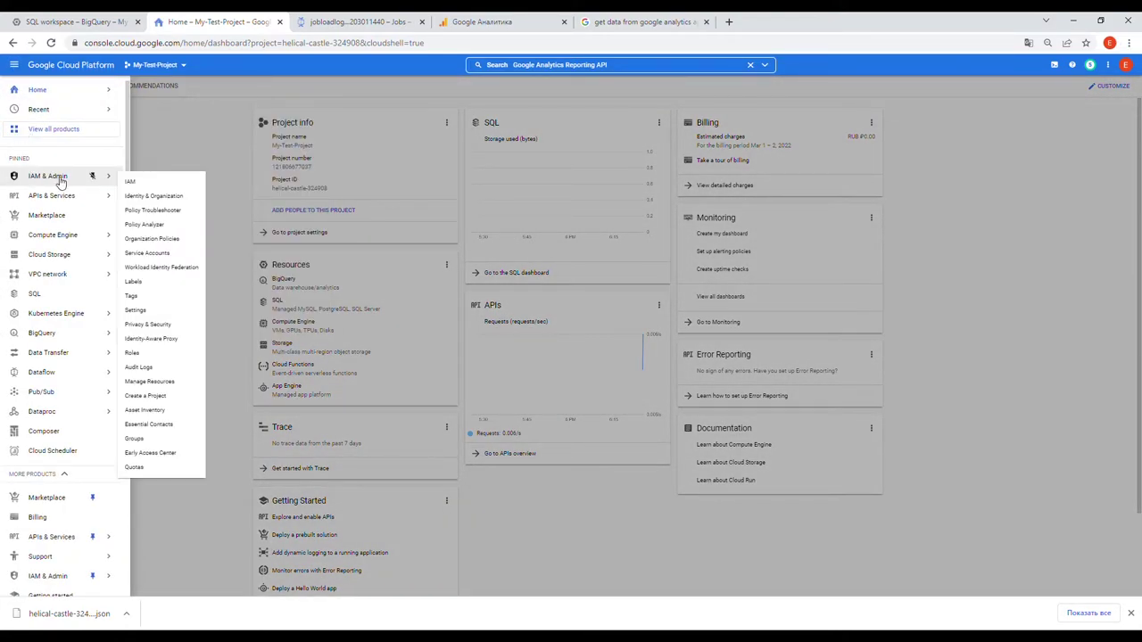
mouse_move(58, 544)
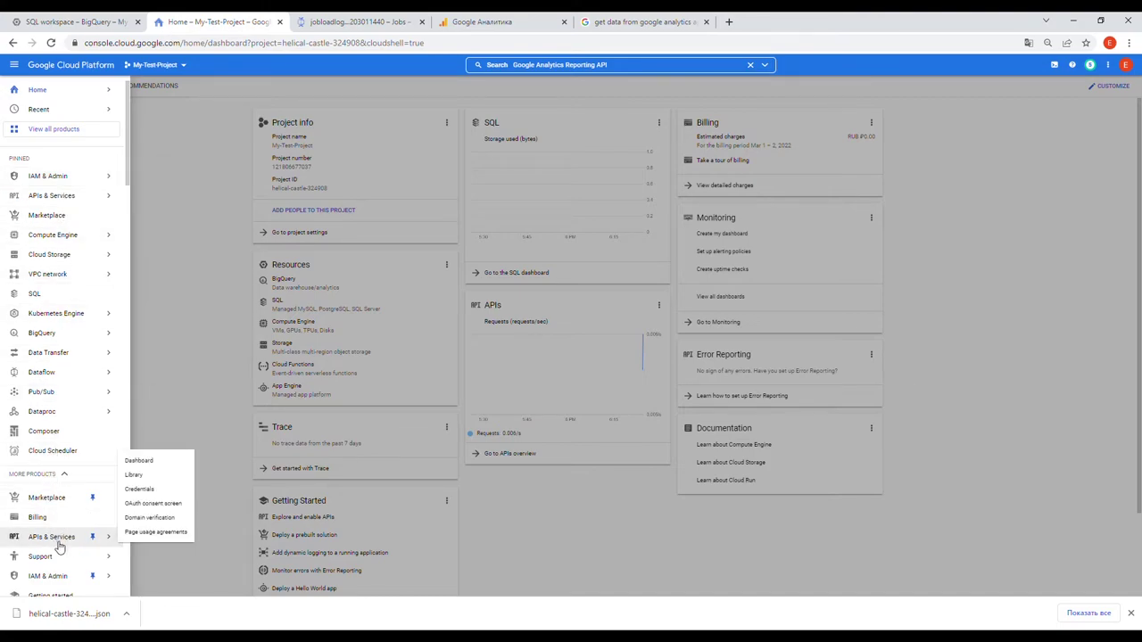
scroll(58, 546, down, 1)
mouse_move(58, 522)
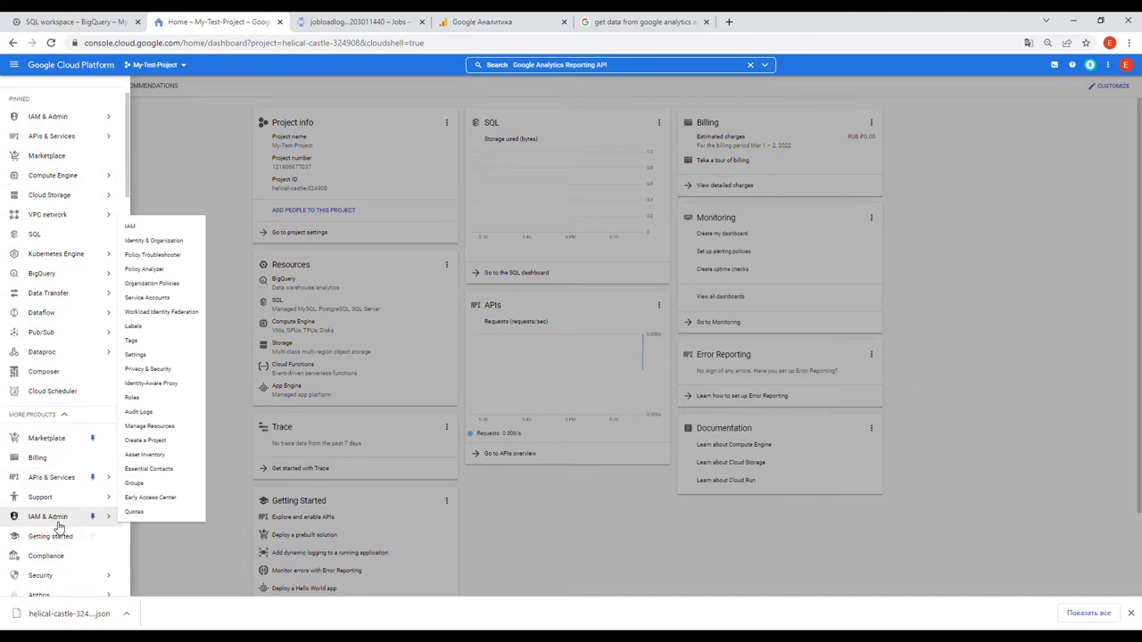
click(175, 299)
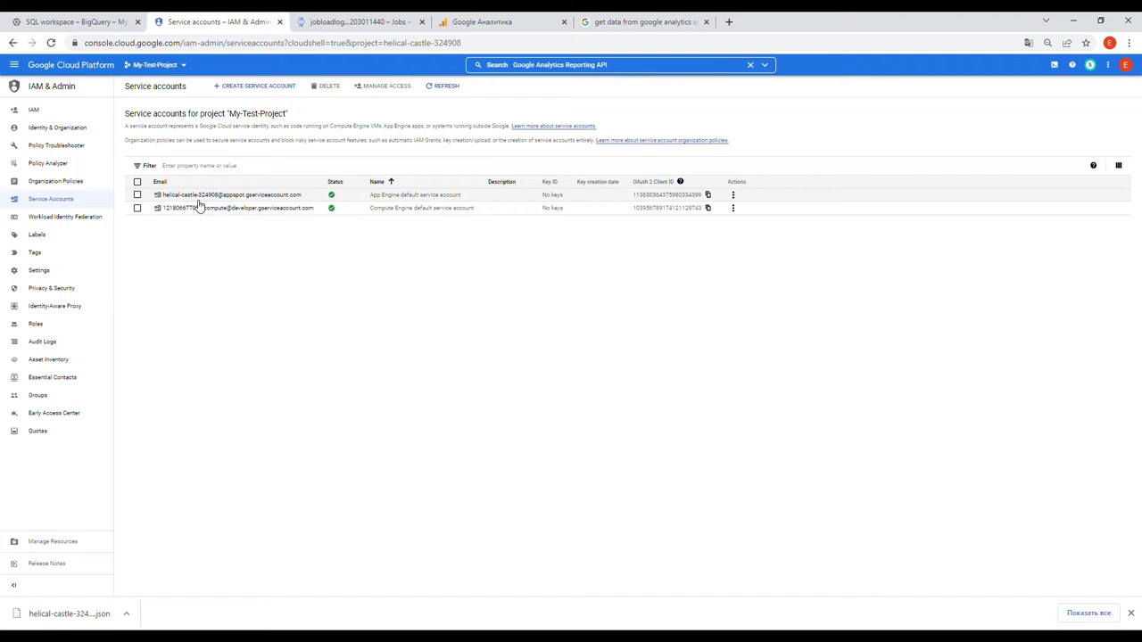
Start a new service account and name it get-ga-to-bq.
click(264, 90)
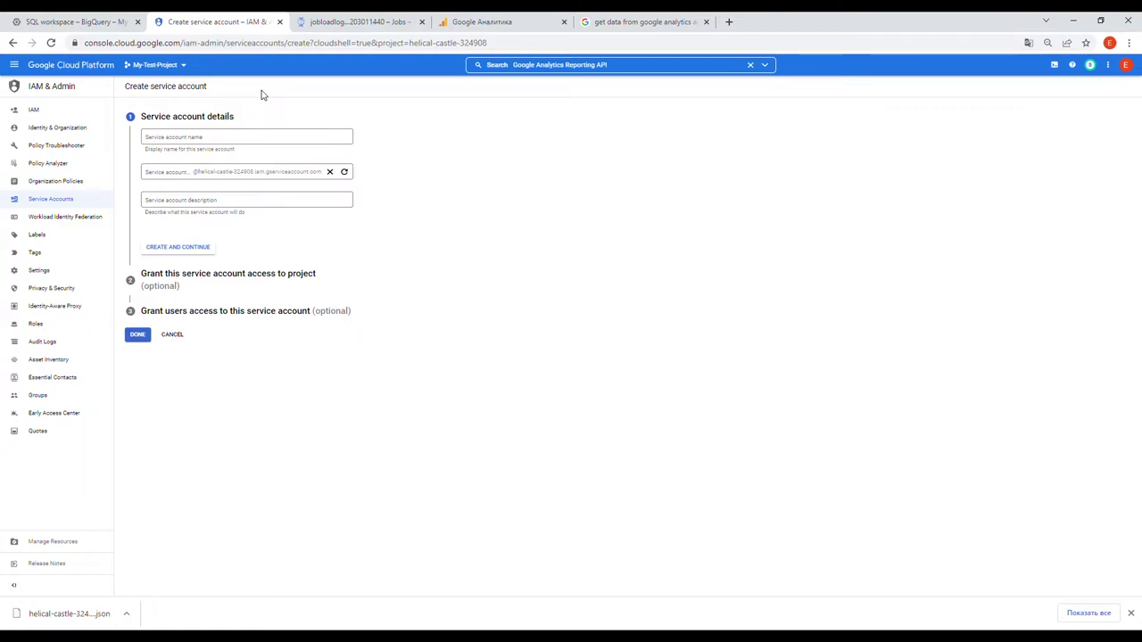
click(232, 141)
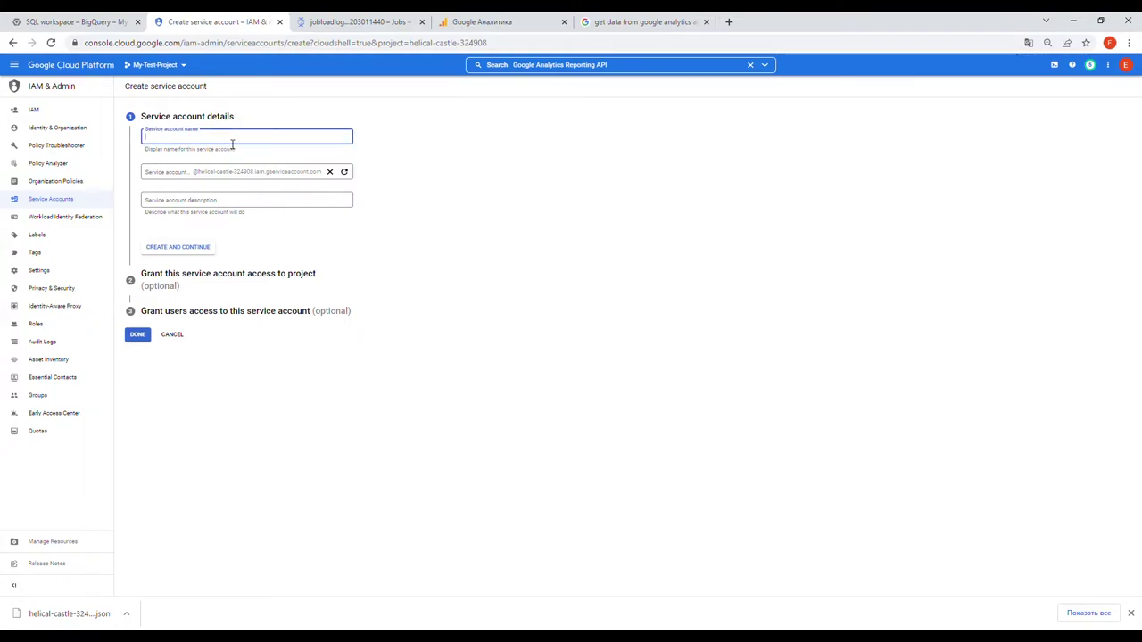
text(gat)
key(BackSpace)
key(BackSpace)
text(et)
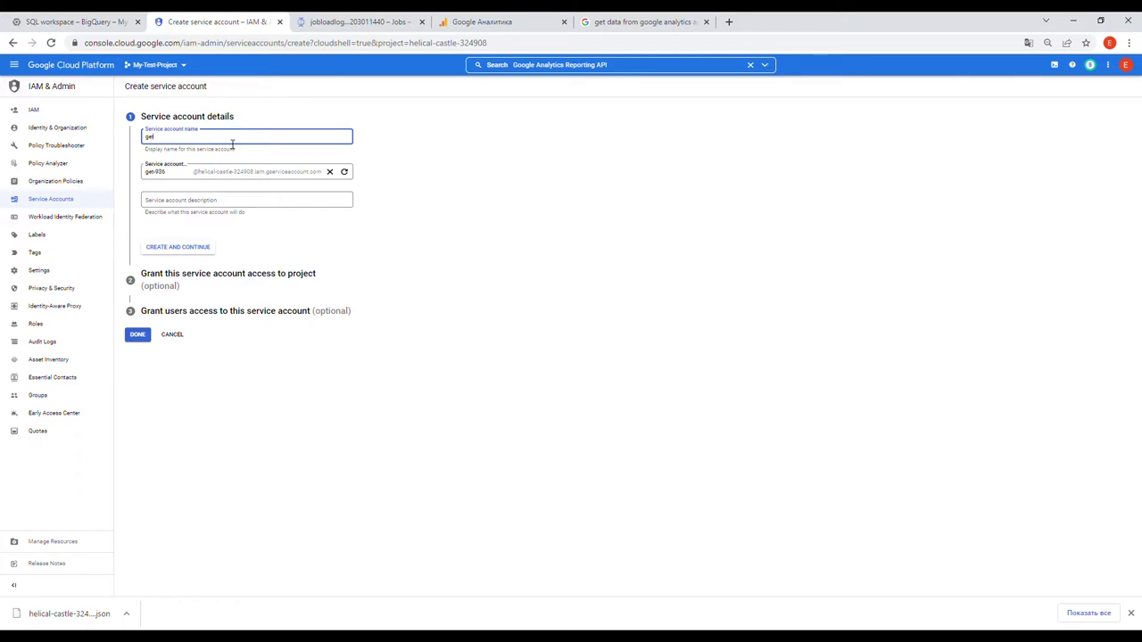
text(-ga-to-bq)
Describe the service account as "this service account transfers reports from google analytics to bigquery" and create it.
click(204, 201)
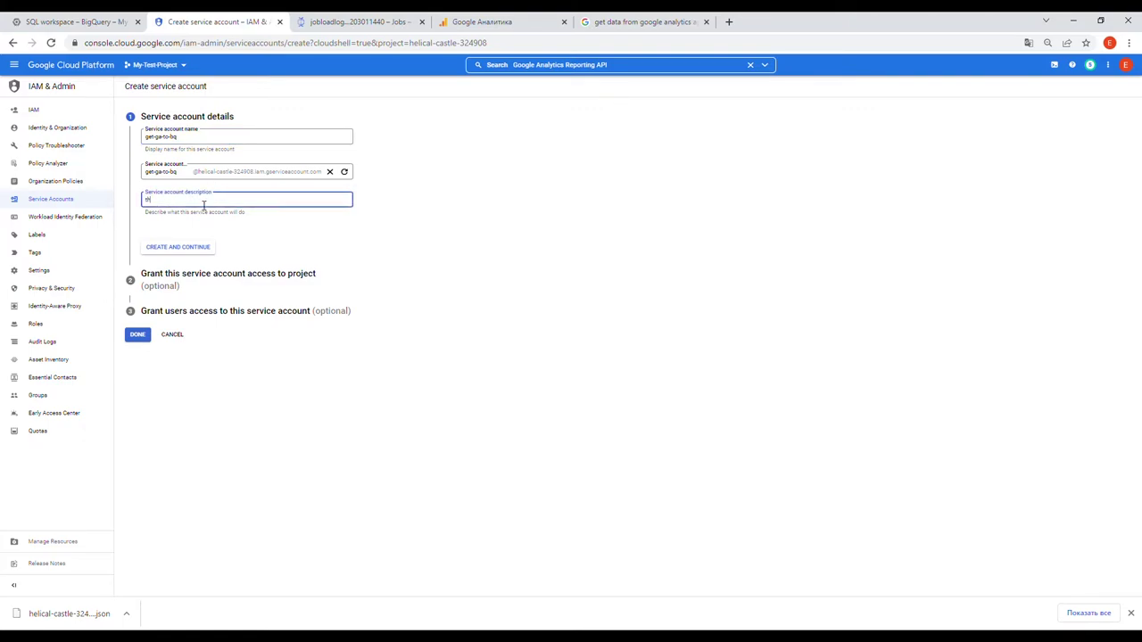
text(this serv)
key(BackSpace)
text(ce acco)
text(unt transfers repo)
text(rts from goo)
text(e)
text(ry)
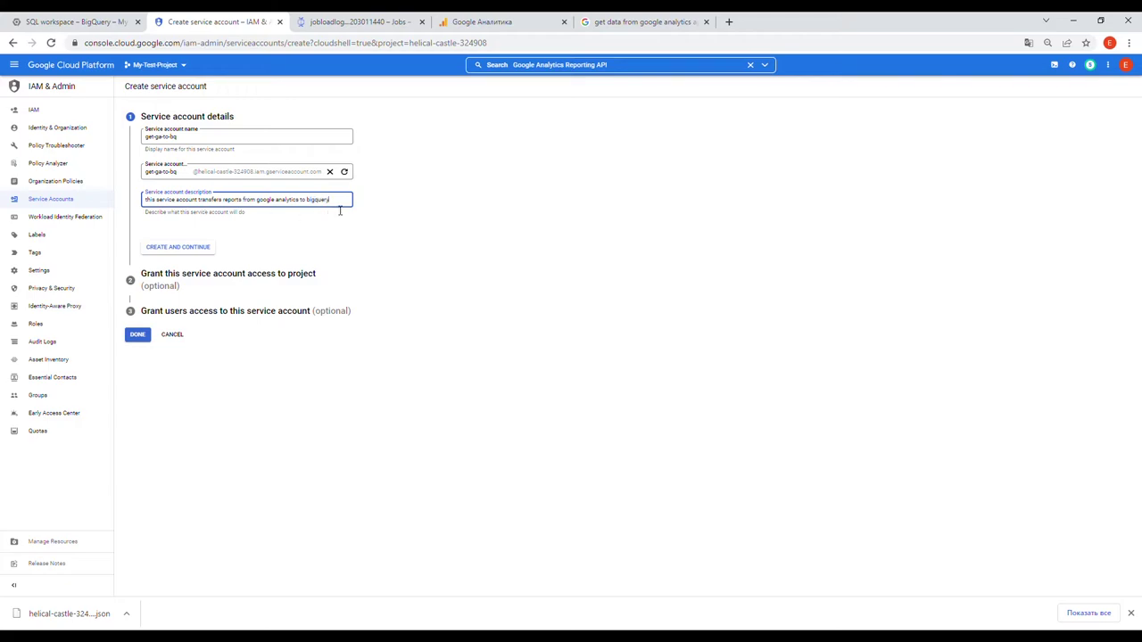
click(183, 256)
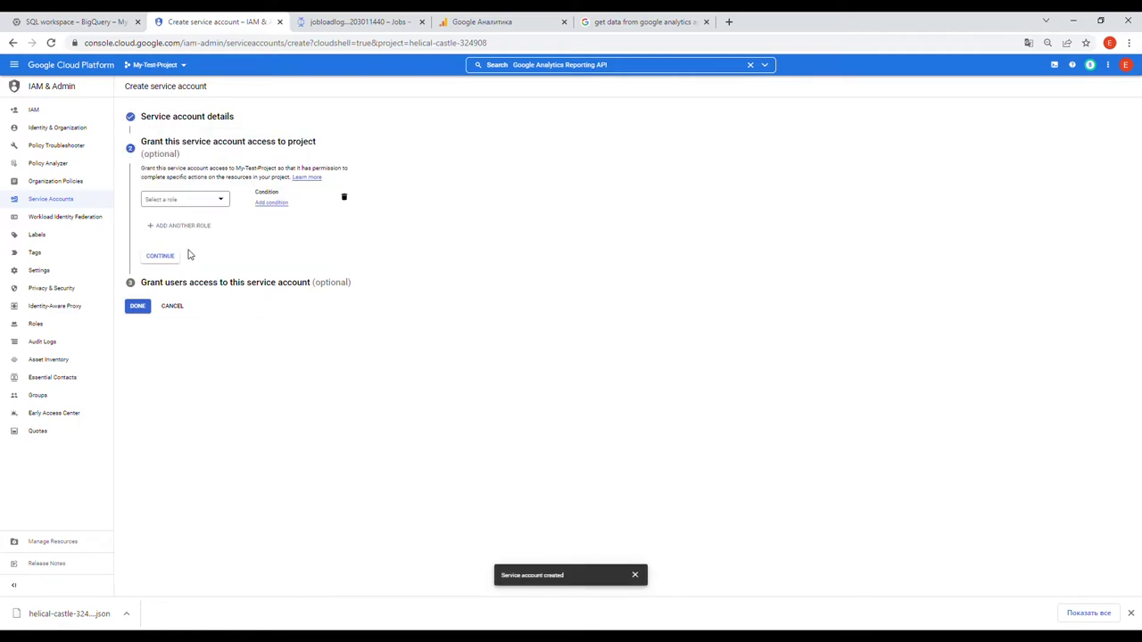
Grant the new service account the BigQuery Data Editor role on the project.
click(221, 200)
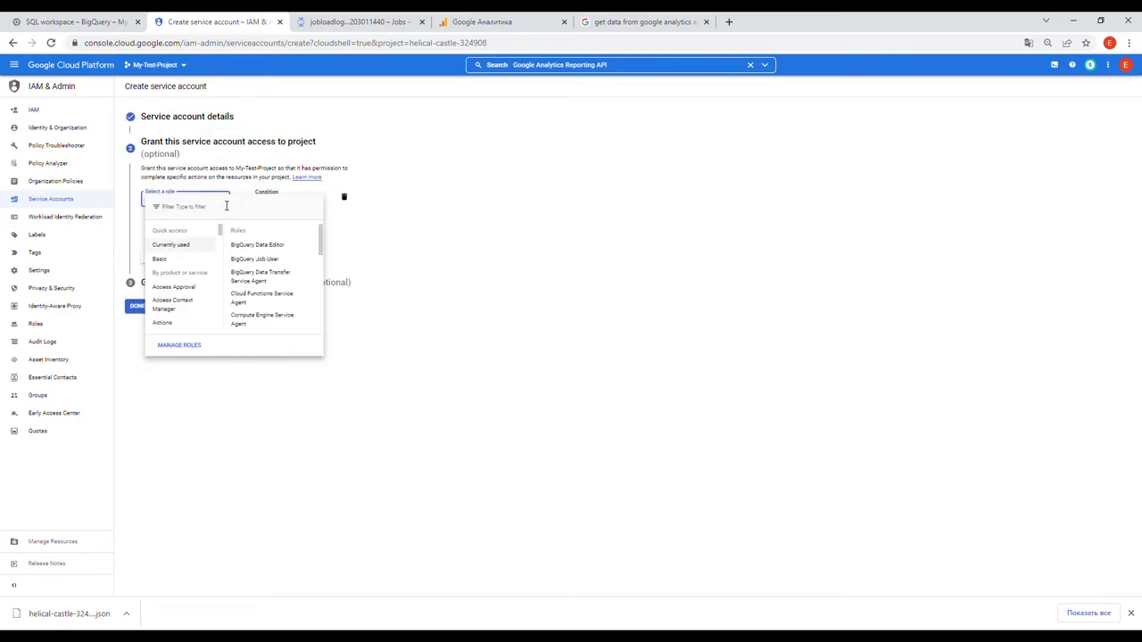
mouse_move(192, 259)
scroll(191, 263, down, 5)
scroll(191, 262, up, 5)
text(bigq)
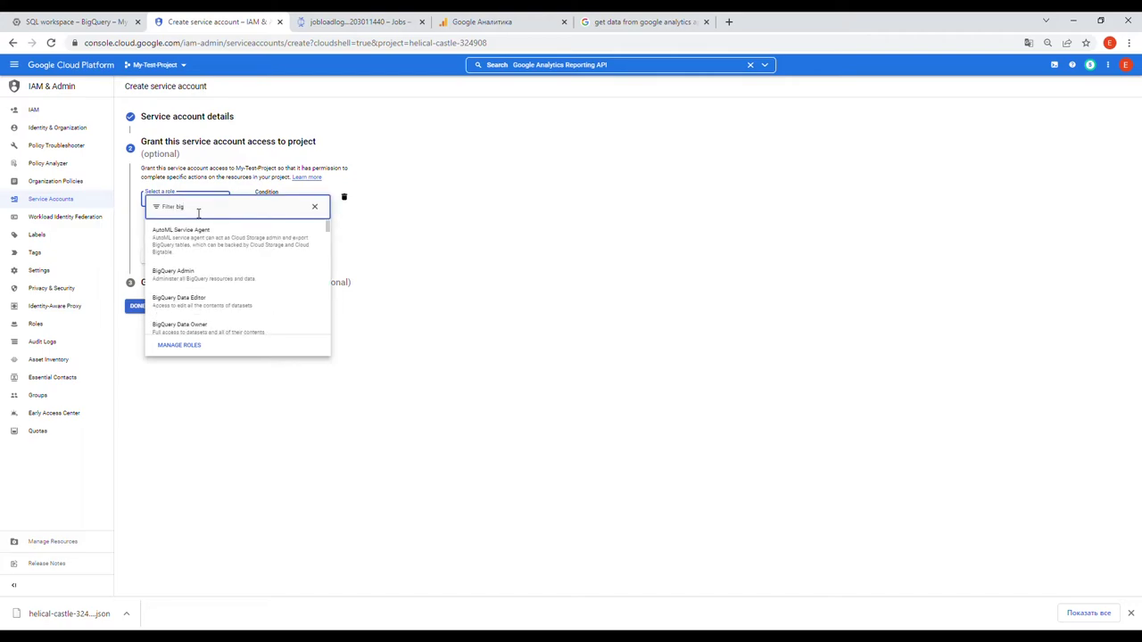
click(225, 309)
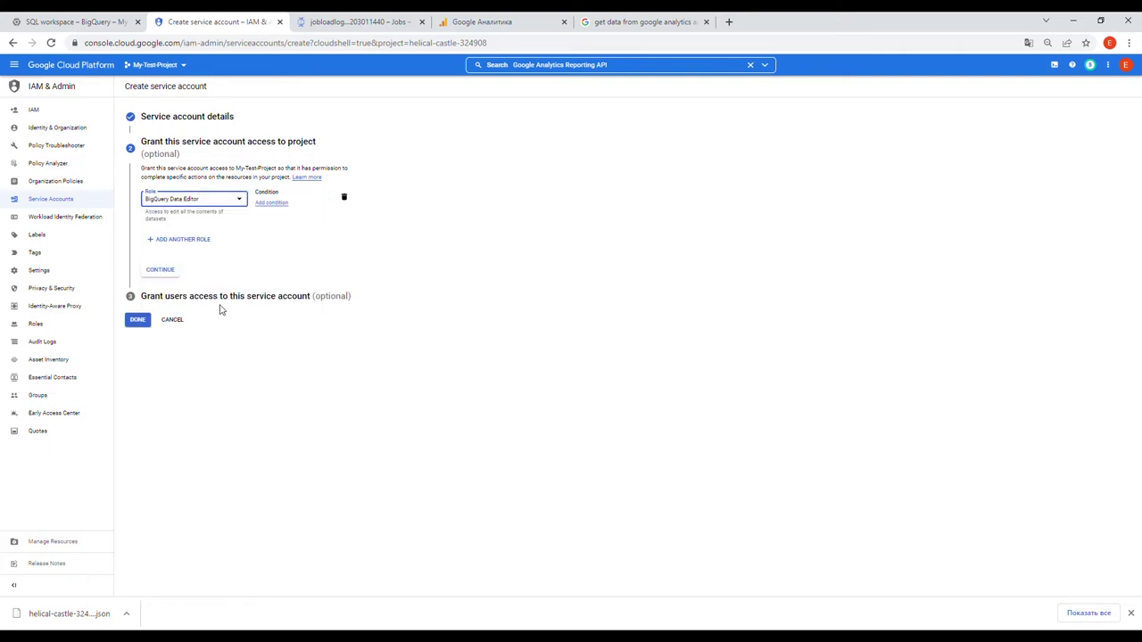
Add BigQuery Job User as a second role for the service account.
click(184, 241)
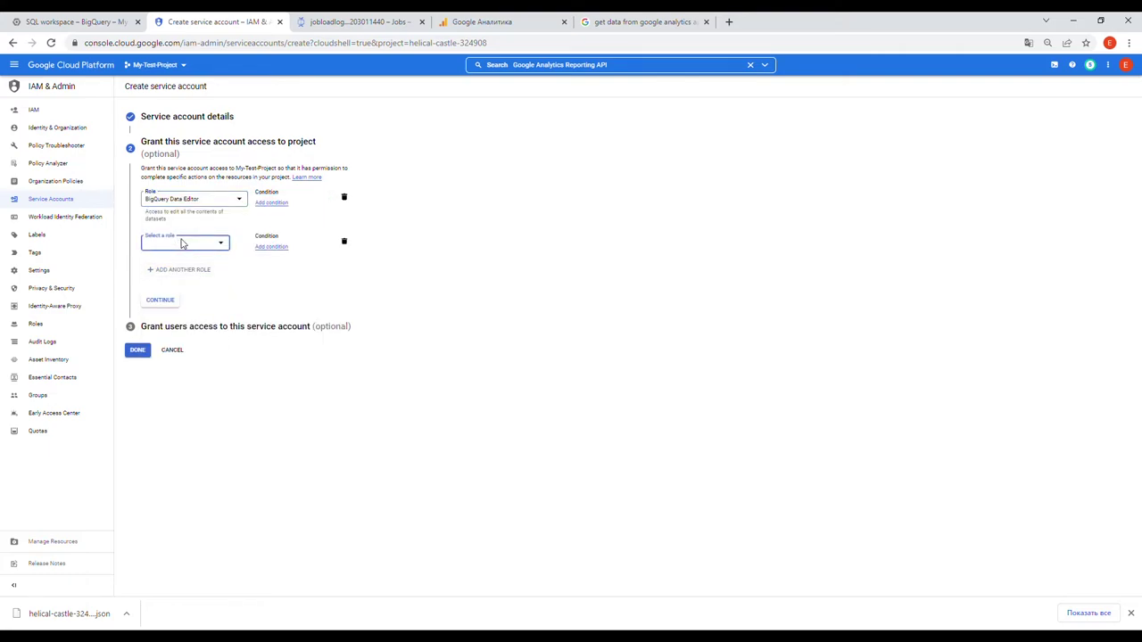
click(184, 247)
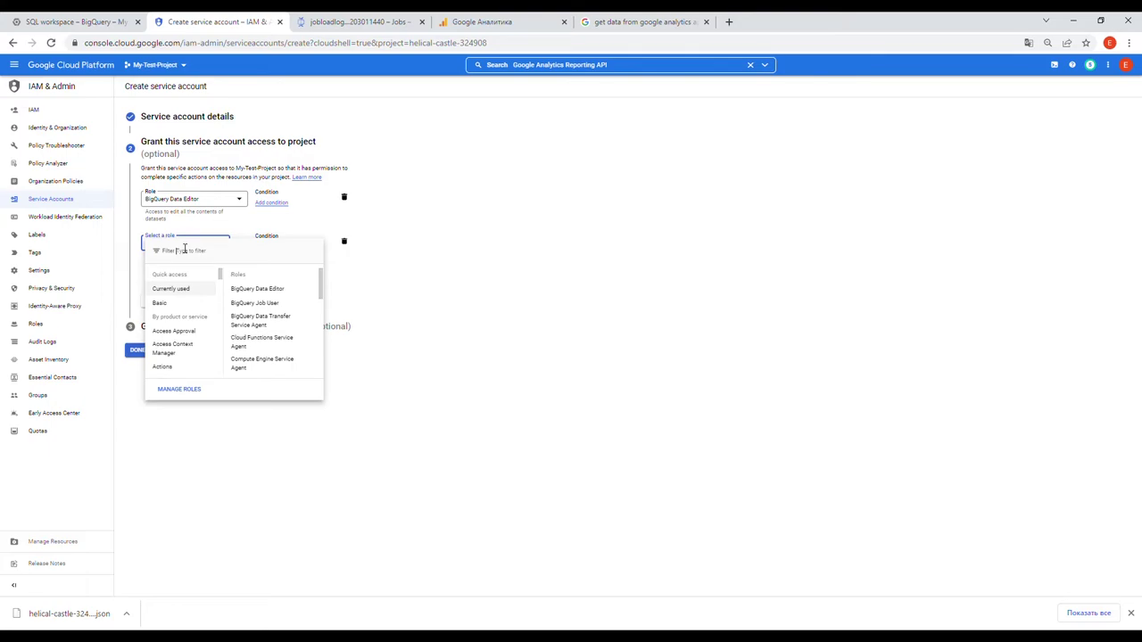
text(bigq)
scroll(189, 308, down, 1)
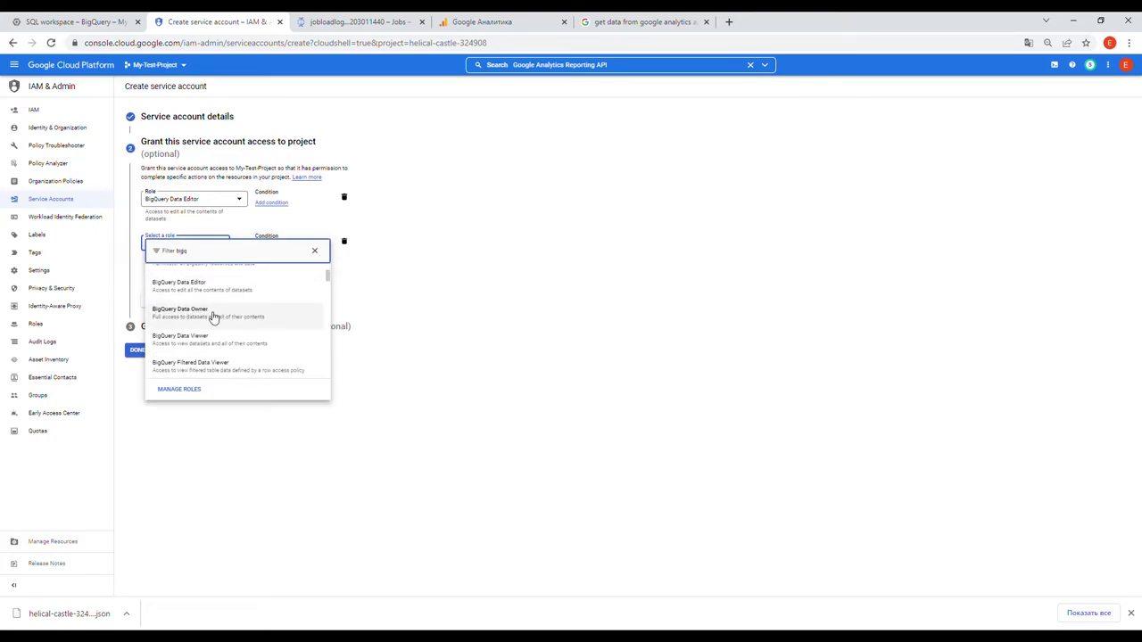
scroll(213, 315, down, 1)
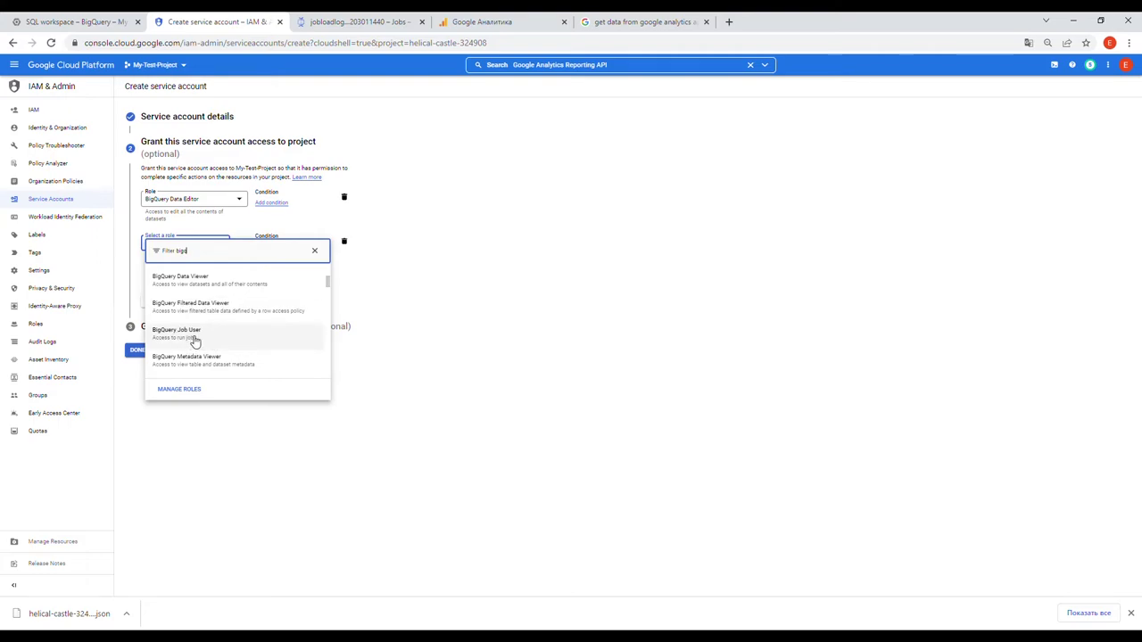
click(190, 339)
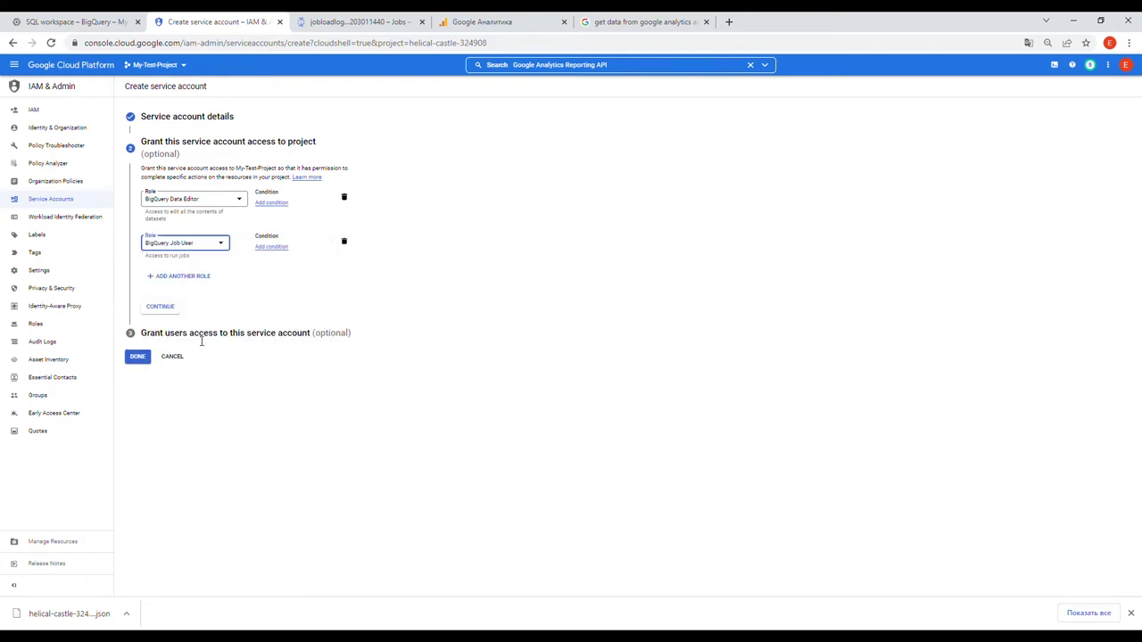
Add the general Editor role as the third role and finish the service account setup.
click(191, 276)
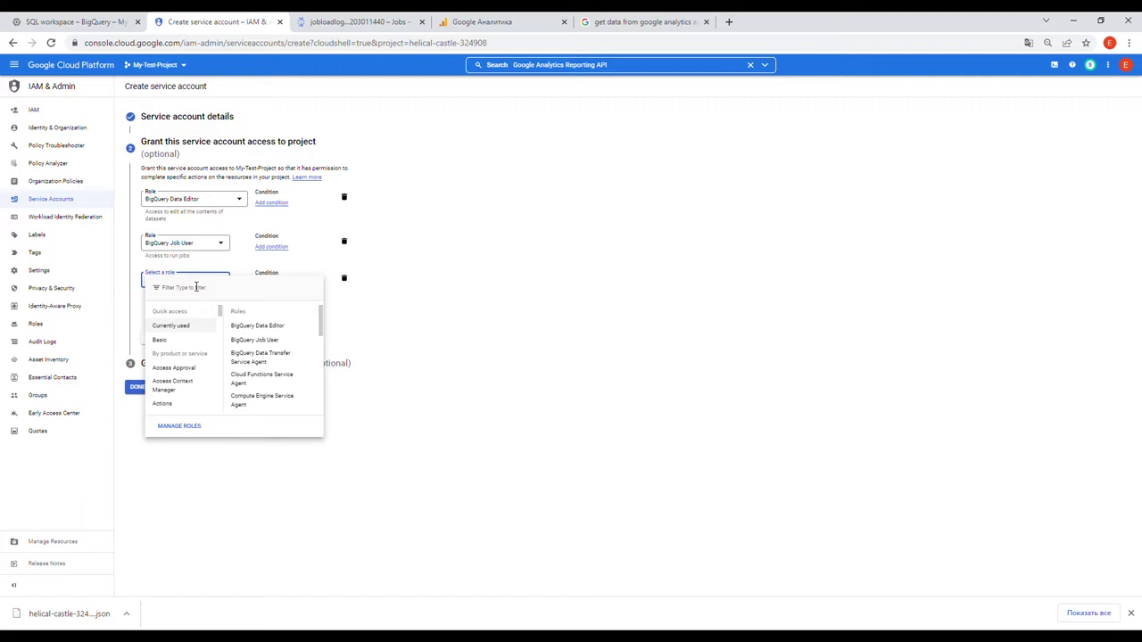
text(edit)
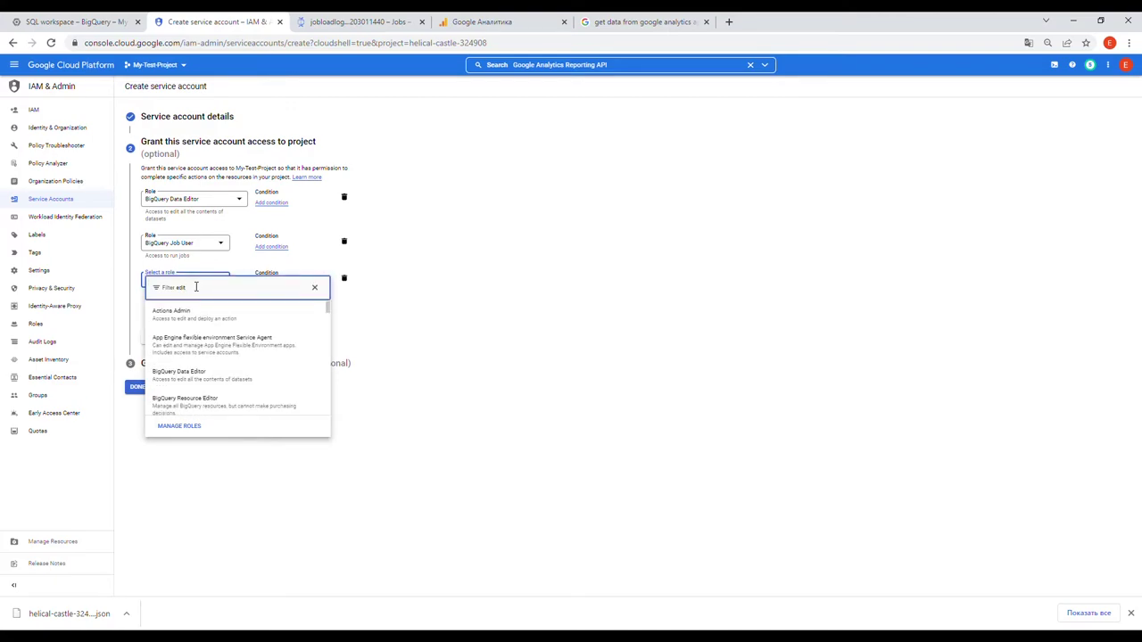
scroll(196, 332, down, 5)
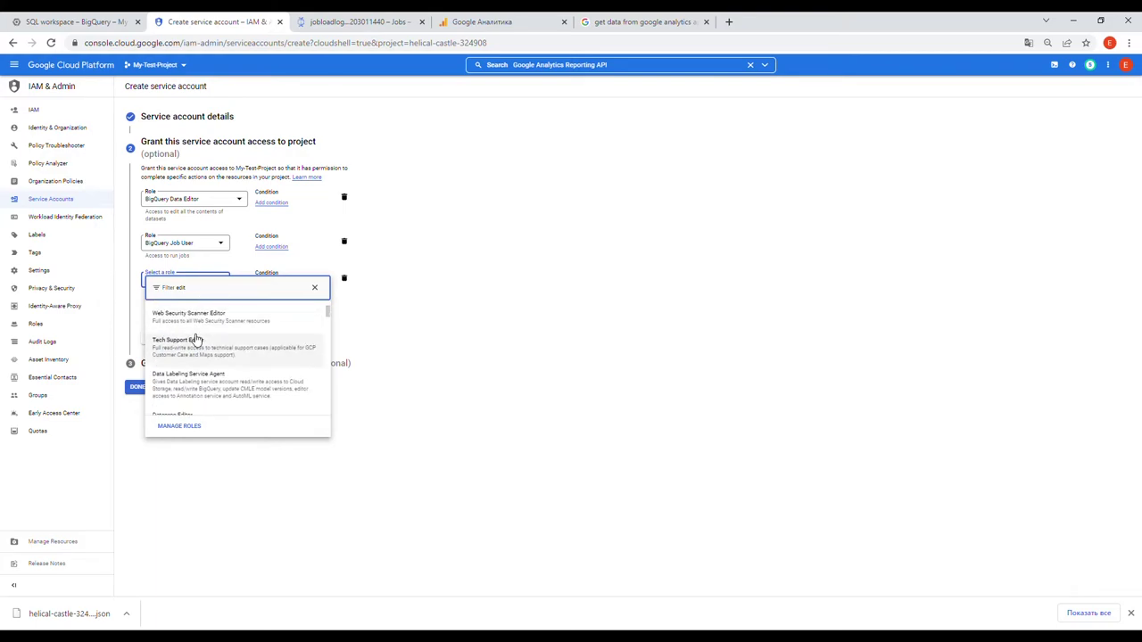
scroll(196, 339, down, 1)
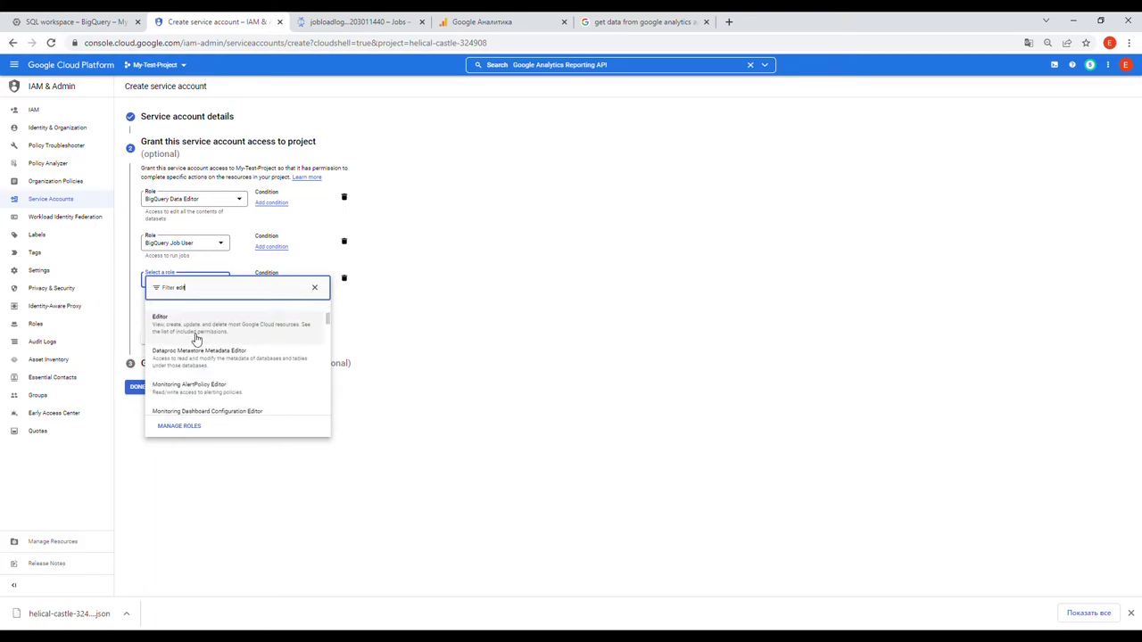
click(217, 332)
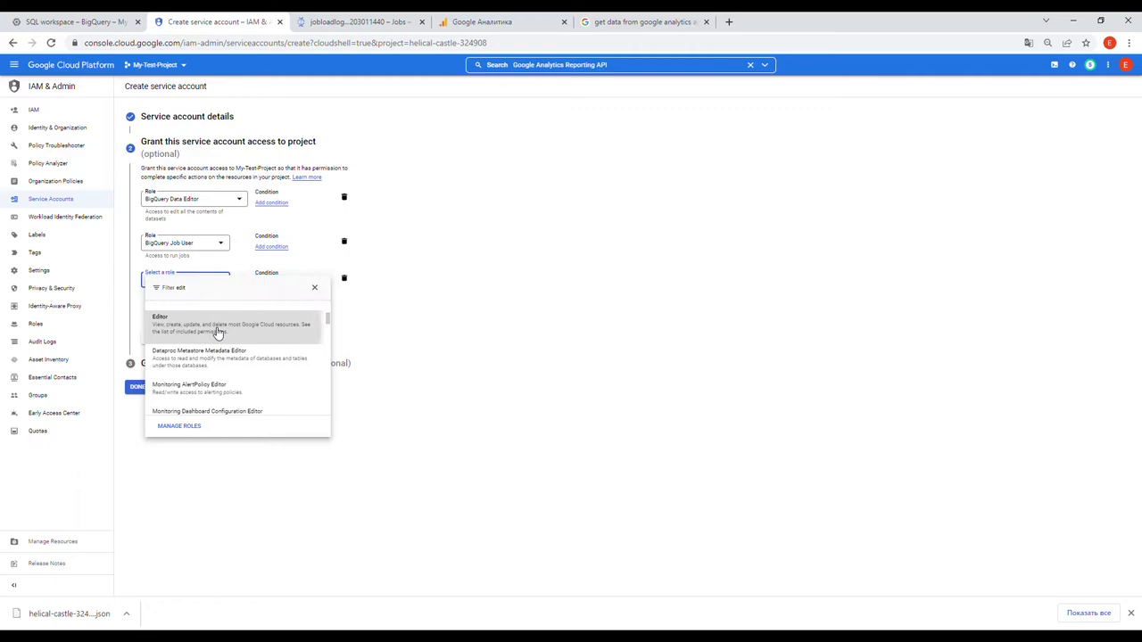
click(138, 410)
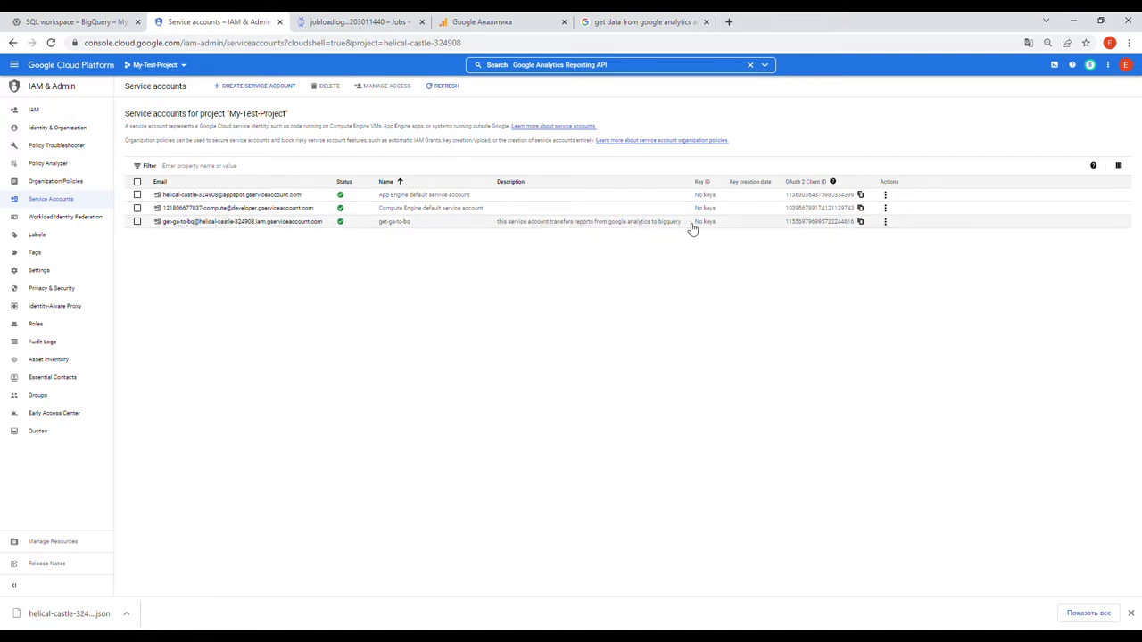
Create and download a new private key in JSON format for the get-ga-to-bq service account.
click(186, 223)
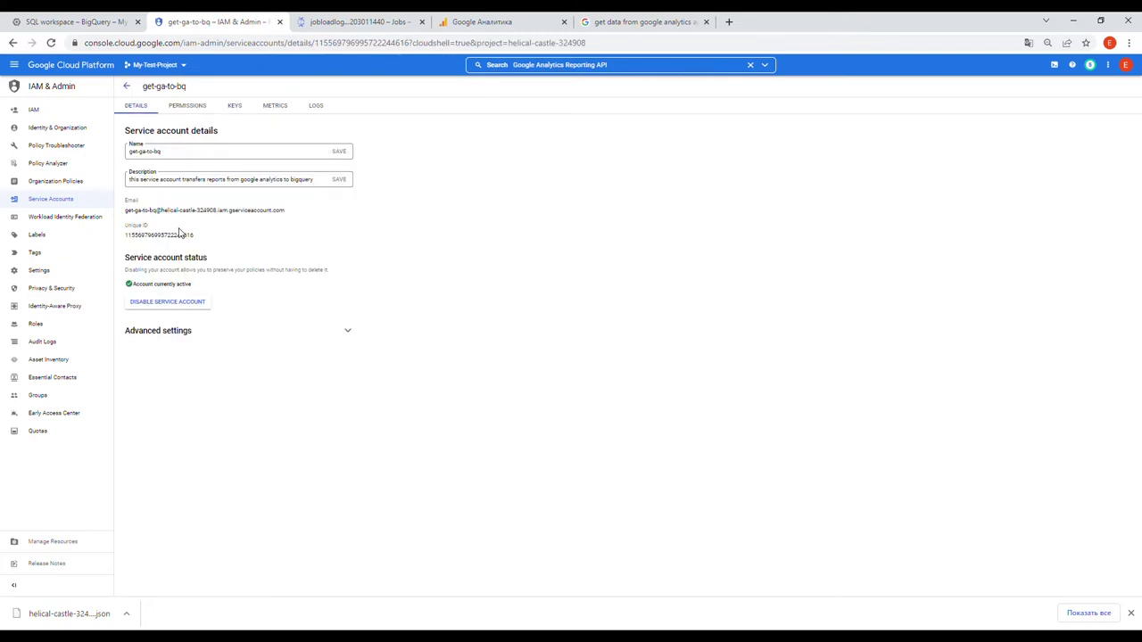
click(240, 111)
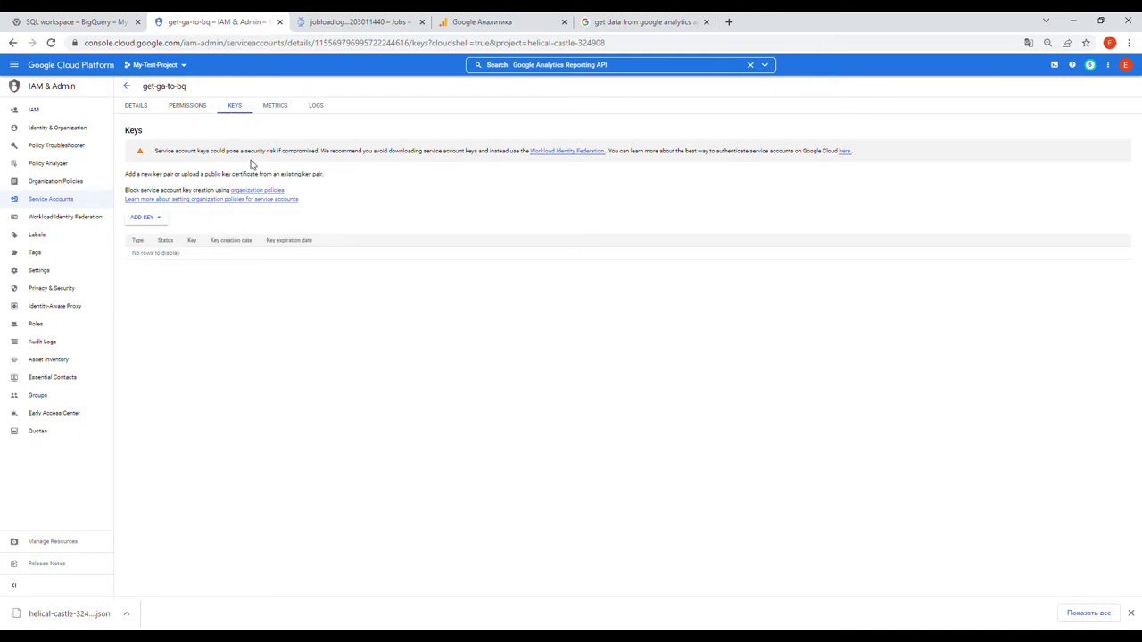
click(147, 223)
click(177, 237)
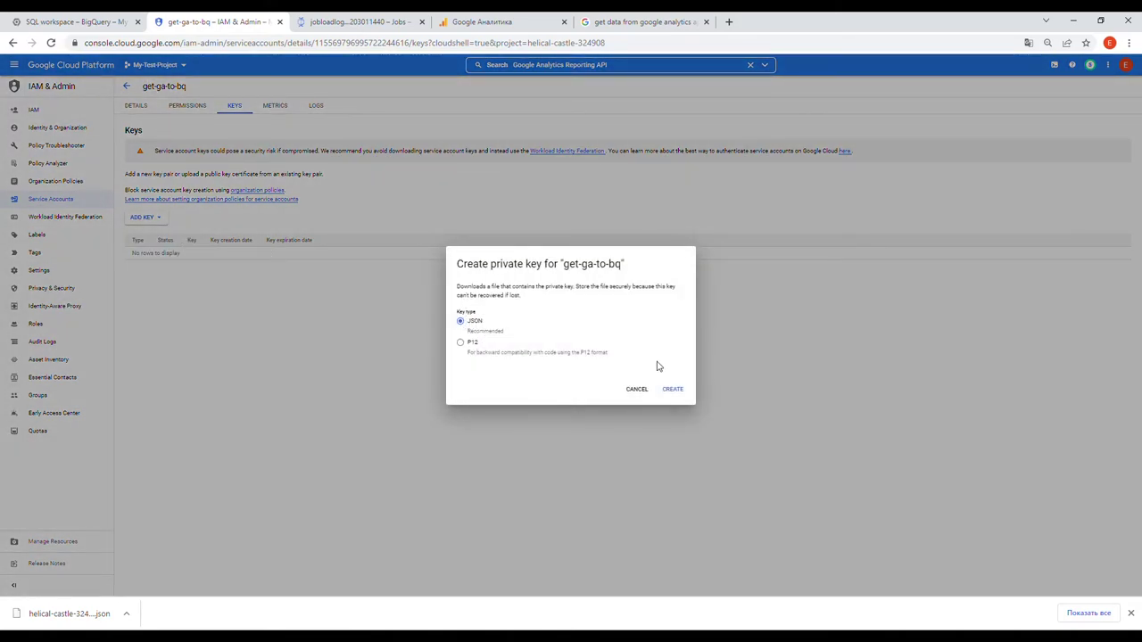
click(674, 390)
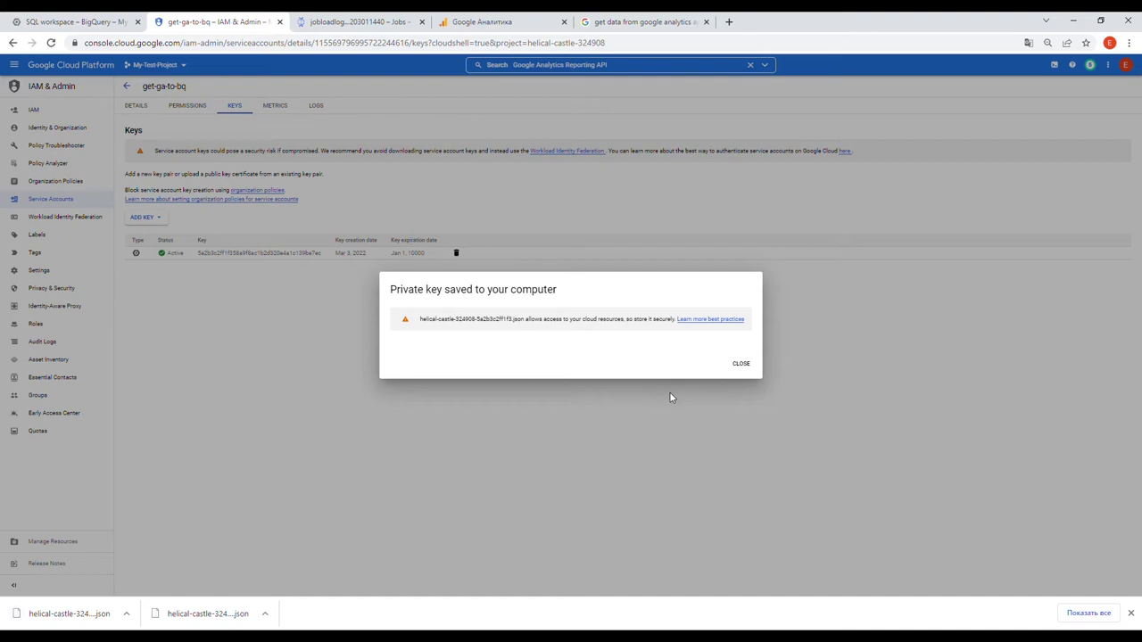
Dismiss the private key notice and open the Cloud Shell Editor for My-Test-Project.
click(742, 366)
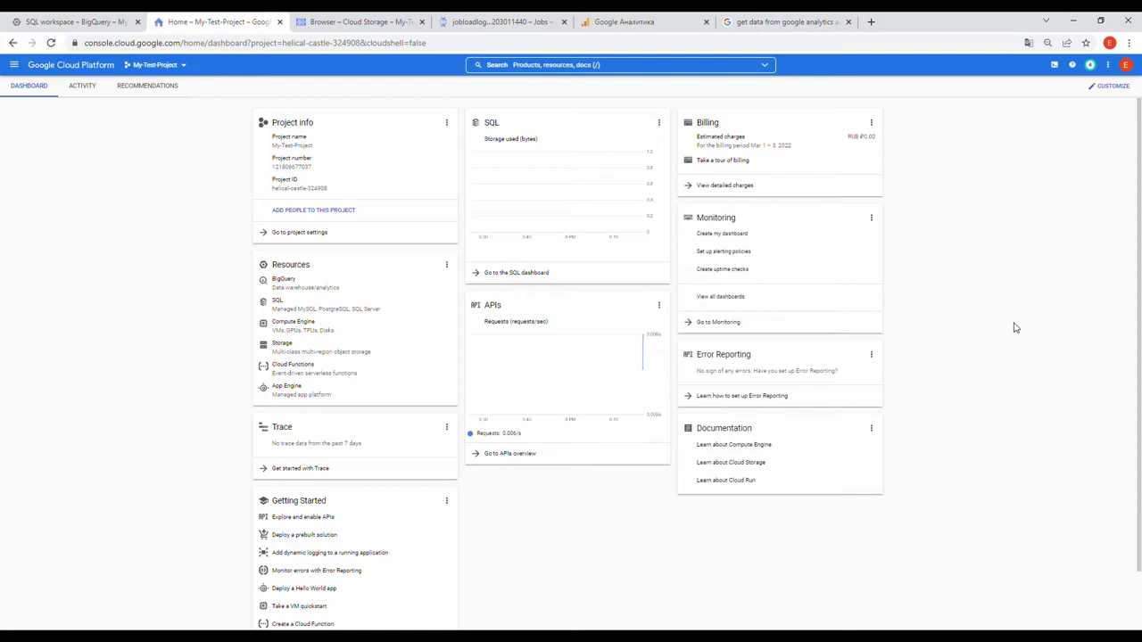
click(1055, 68)
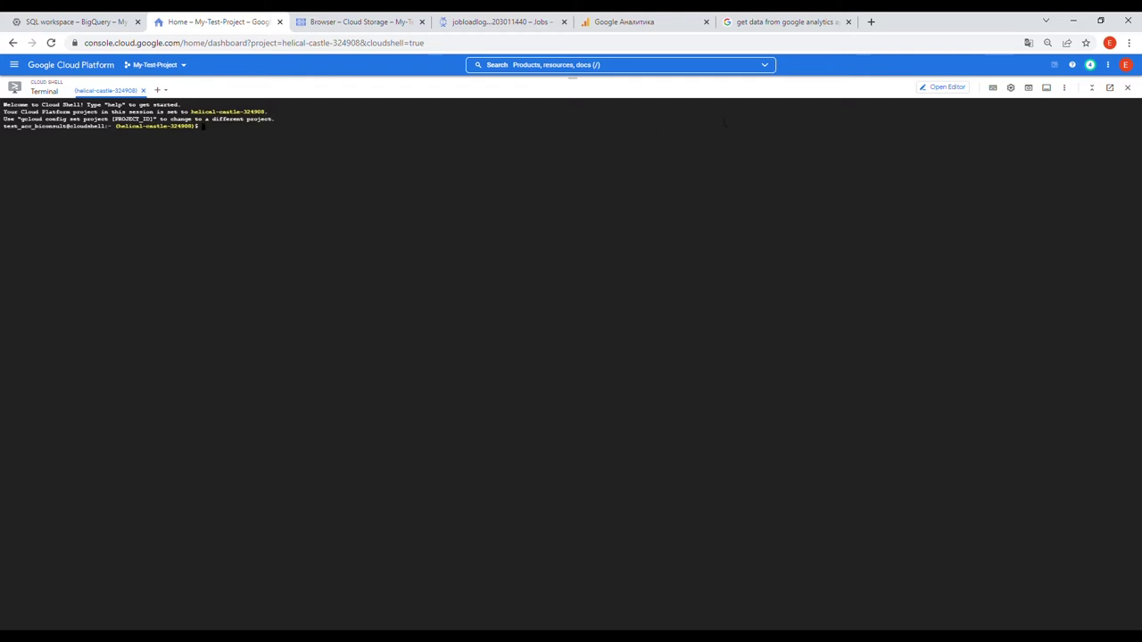
click(944, 88)
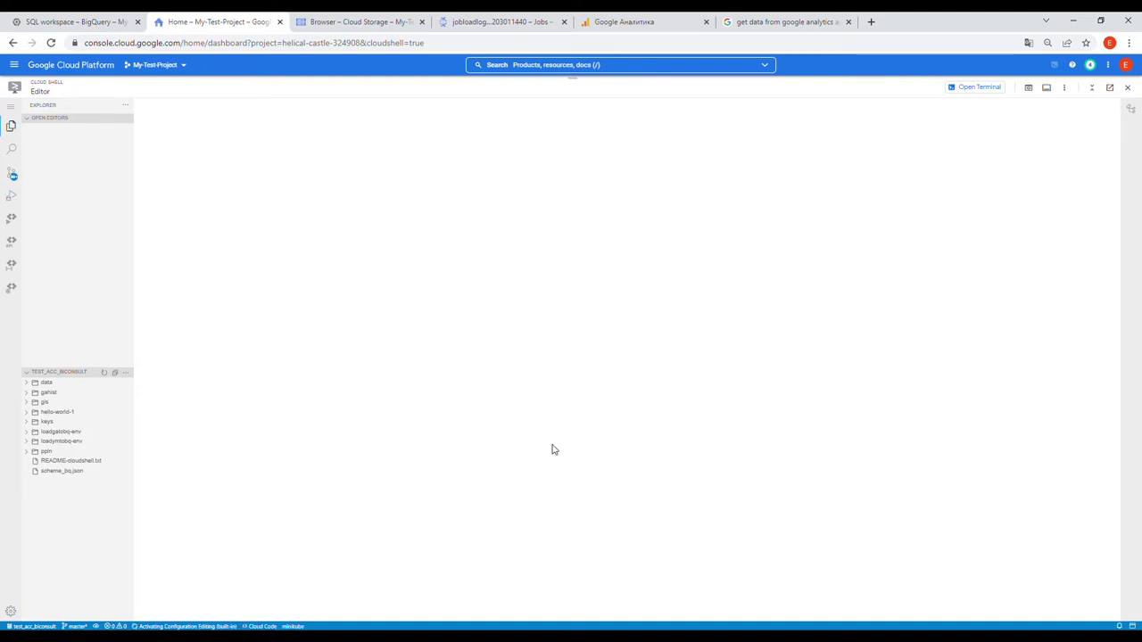
Create a new file named get_ga_report.py in the Cloud Shell home folder.
click(16, 108)
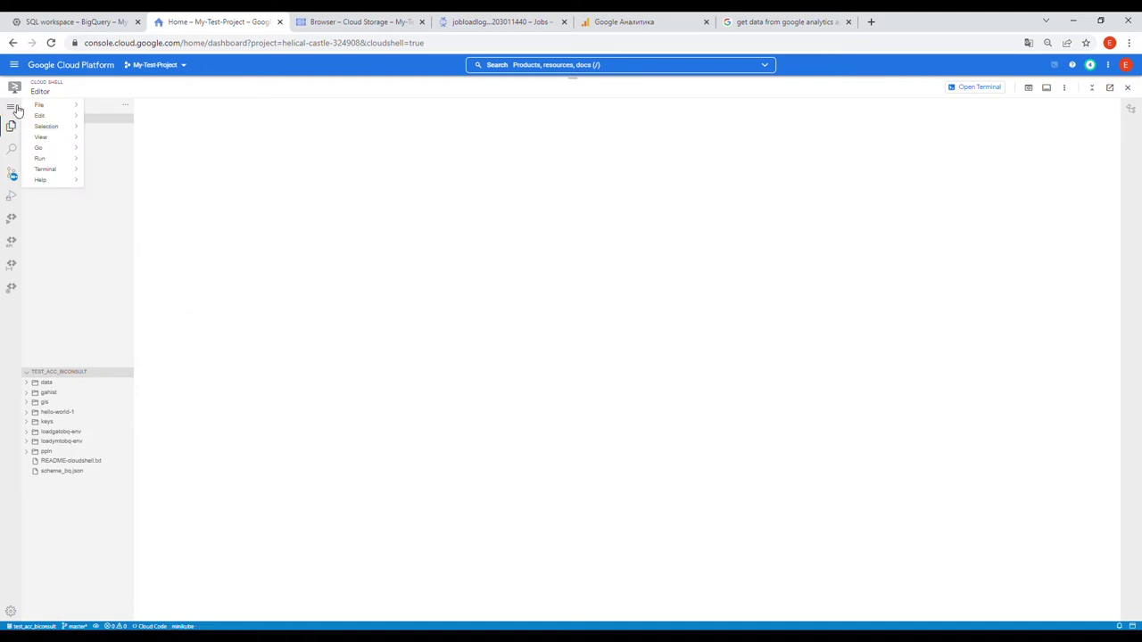
mouse_move(35, 105)
click(101, 106)
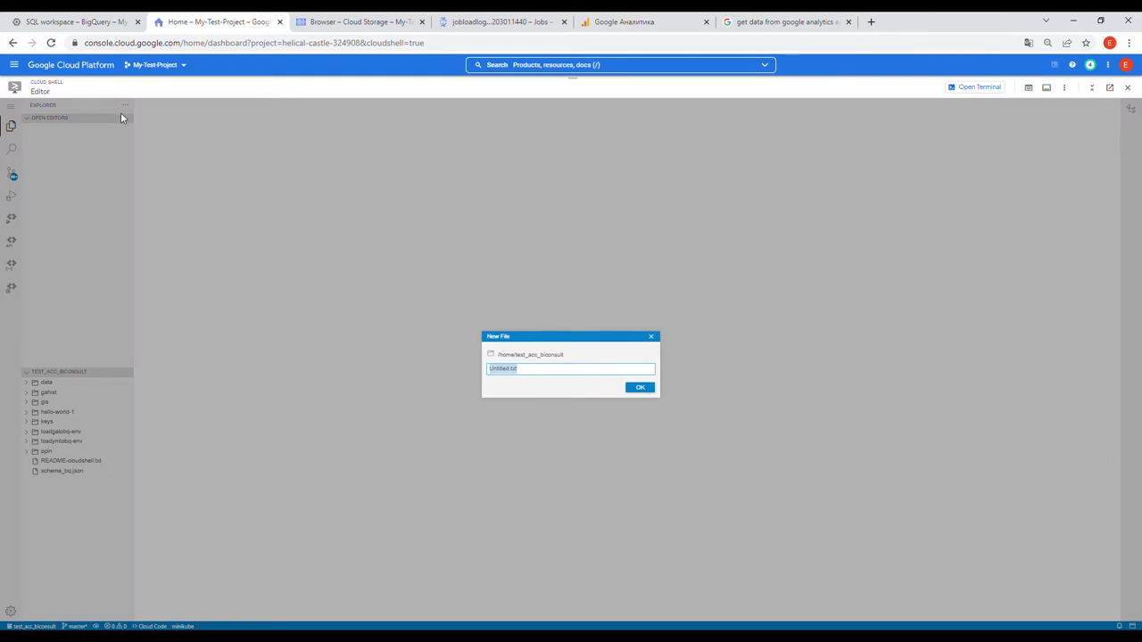
text(get_da)
key(BackSpace)
key(BackSpace)
text(ga_r)
click(641, 388)
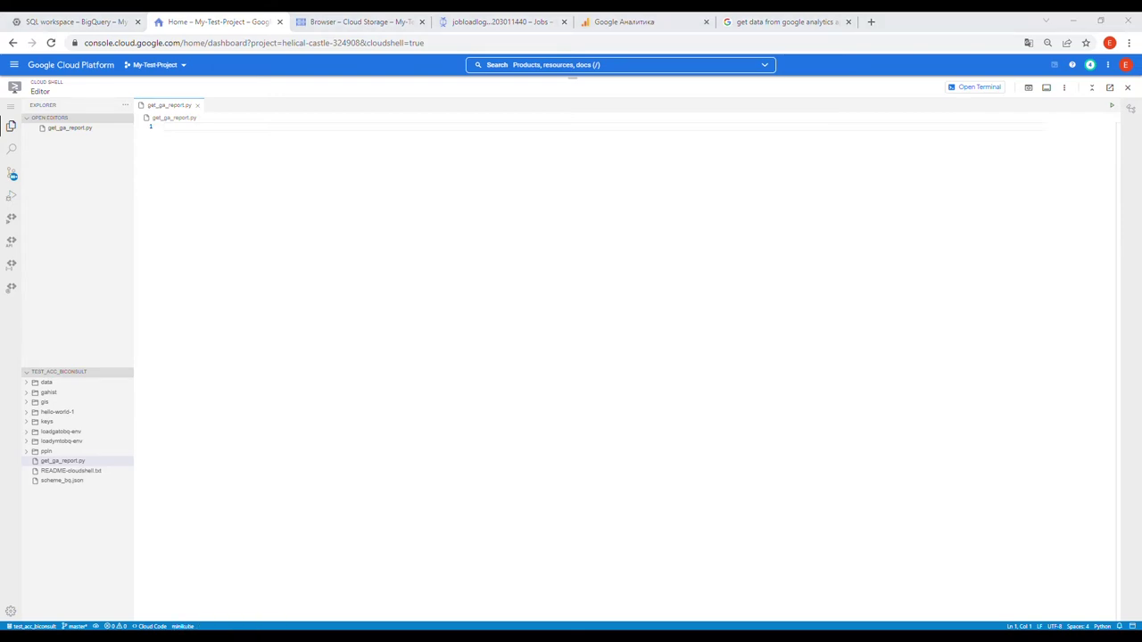
Paste the prepared Python script for loading the Google Analytics report into BigQuery into get_ga_report.py.
click(498, 352)
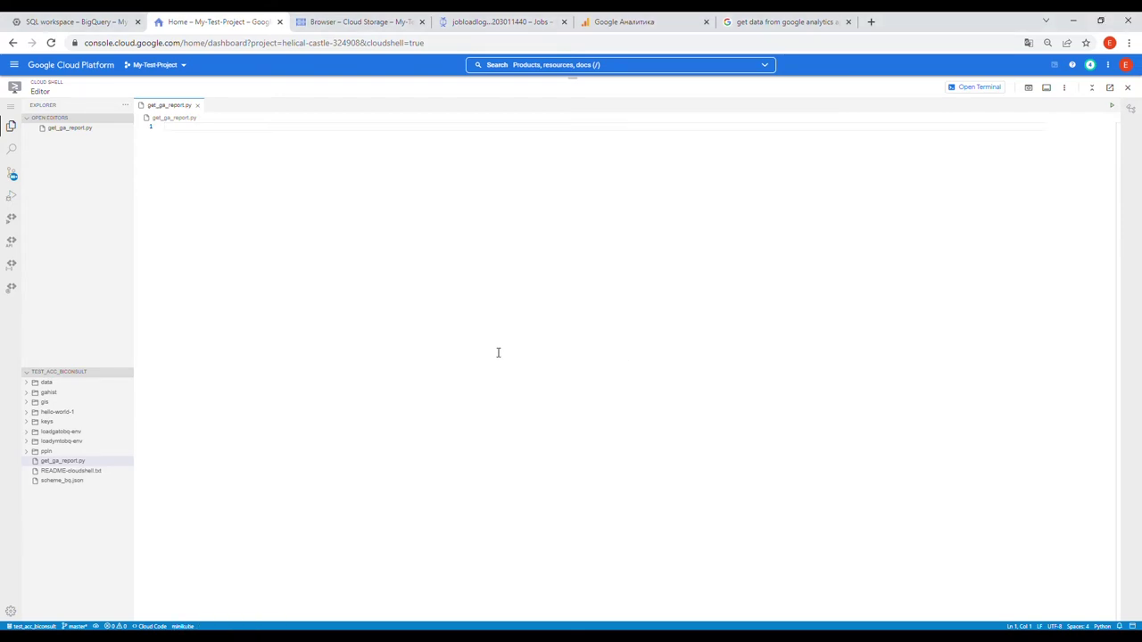
key(ctrl+v)
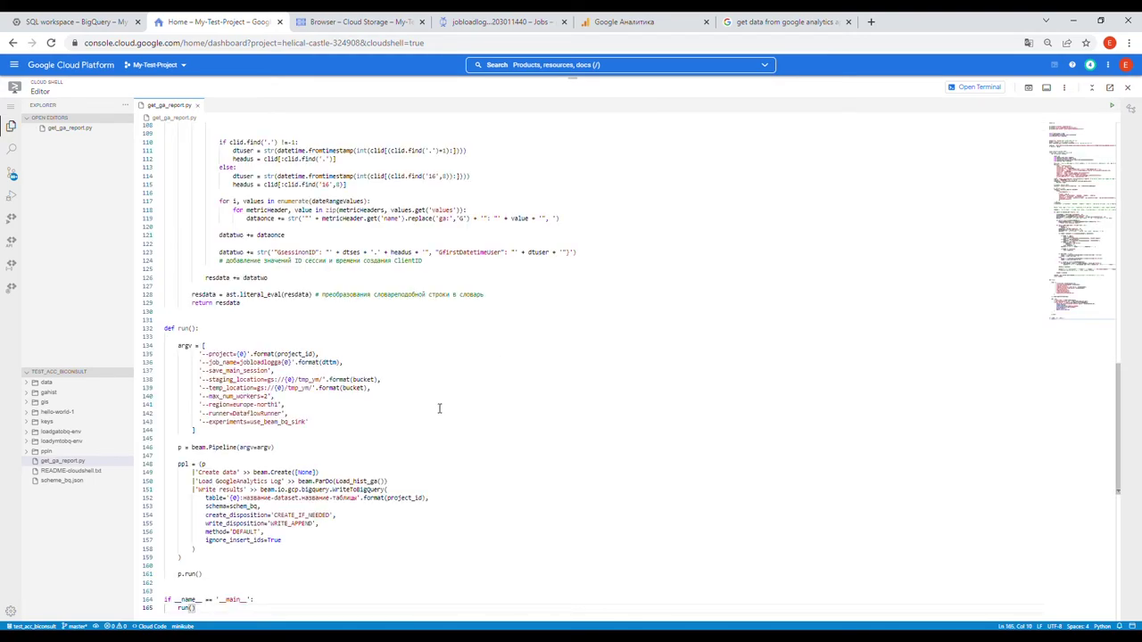
scroll(386, 402, up, 10)
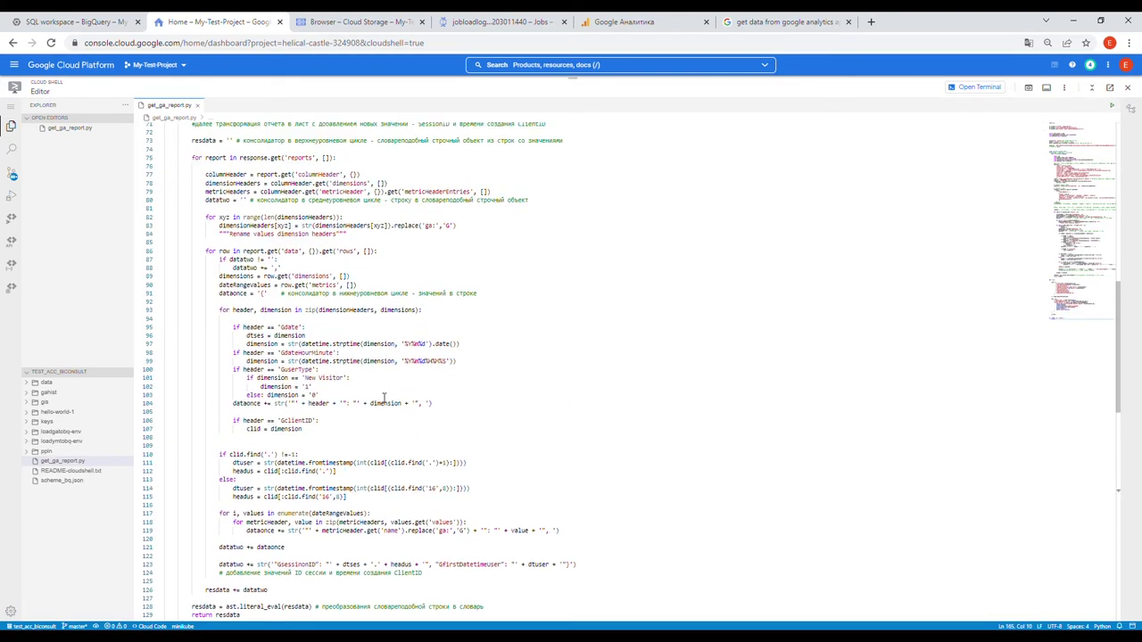
scroll(378, 391, up, 10)
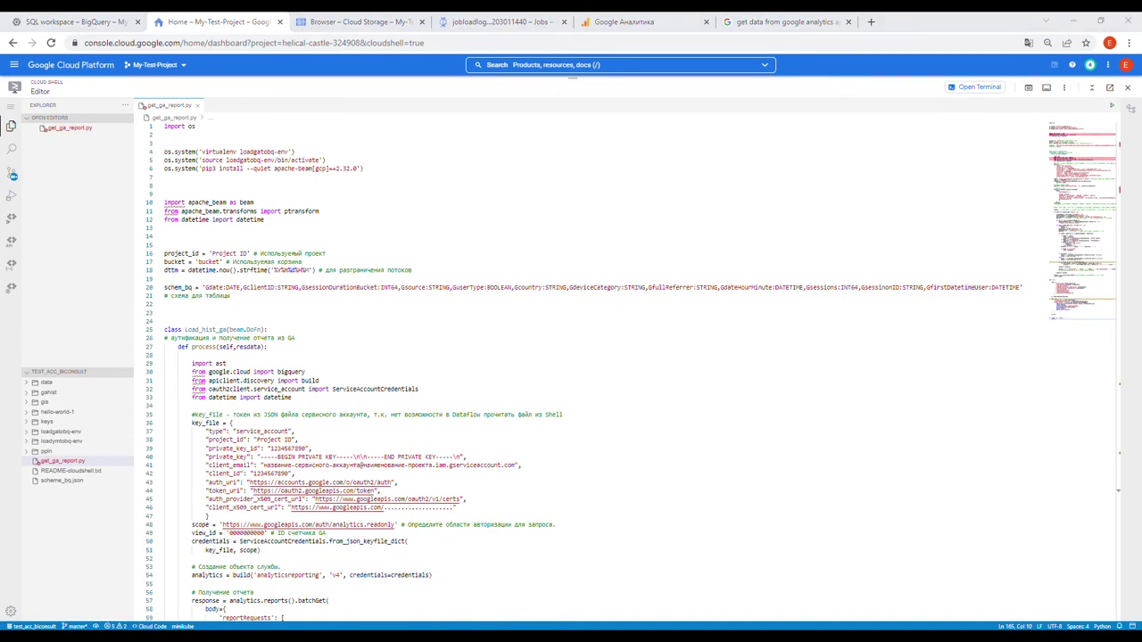
Examine the script's placeholders for the project ID, bucket, service account key_file contents and Analytics view_id.
click(361, 256)
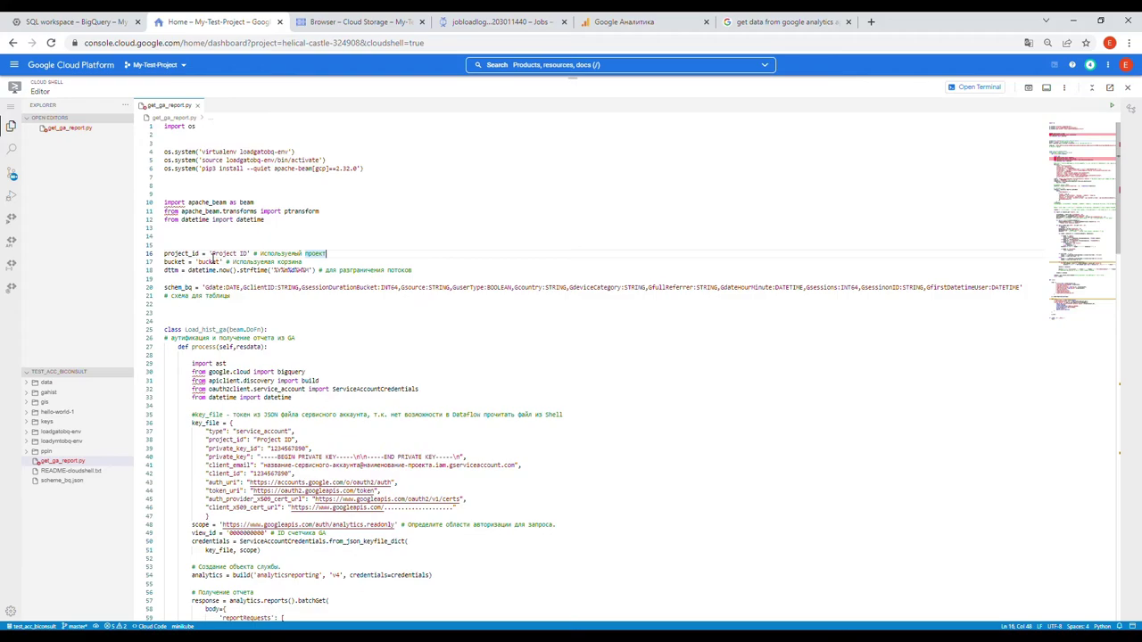
mouse_move(211, 256)
mouse_down()
mouse_move(251, 258)
mouse_move(202, 262)
mouse_move(221, 266)
mouse_up()
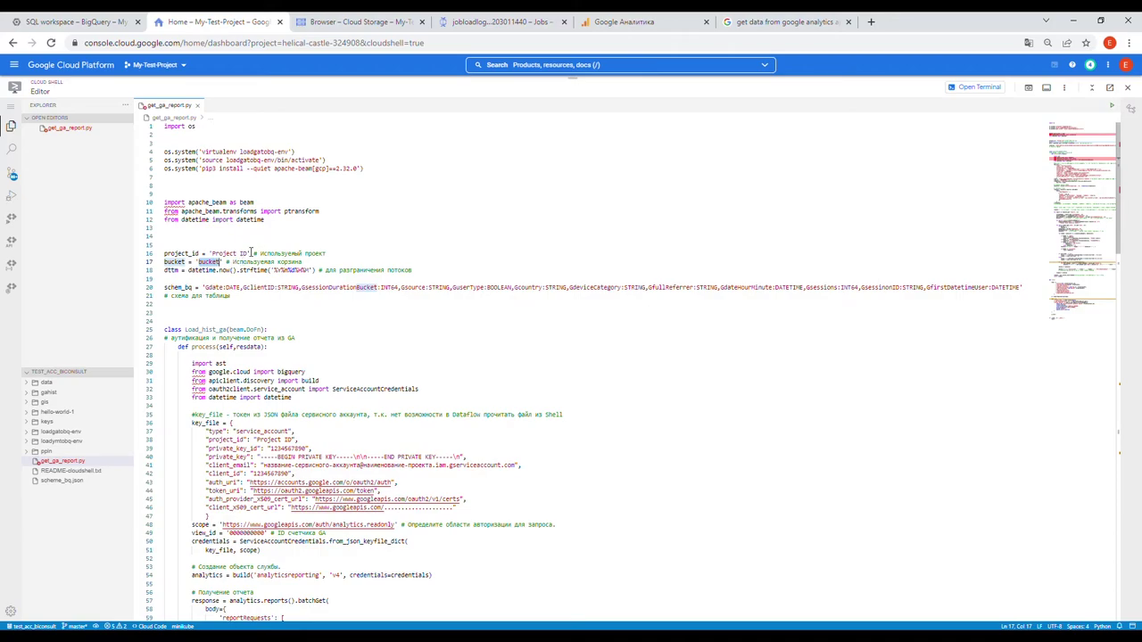
click(211, 254)
drag(211, 254, 245, 255)
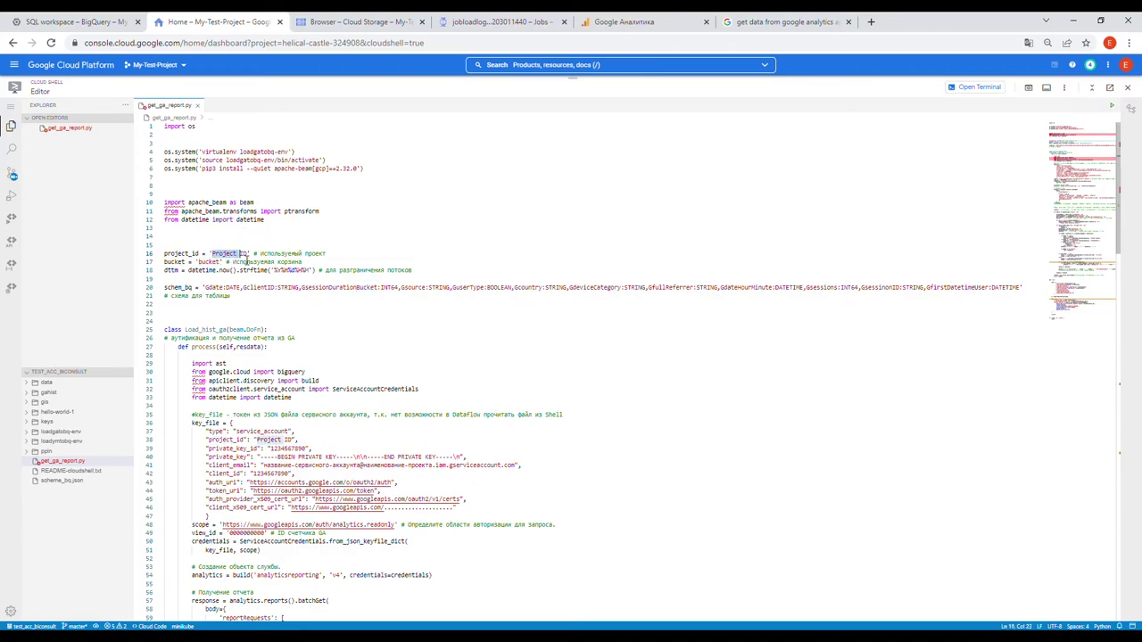
click(215, 263)
scroll(241, 275, down, 5)
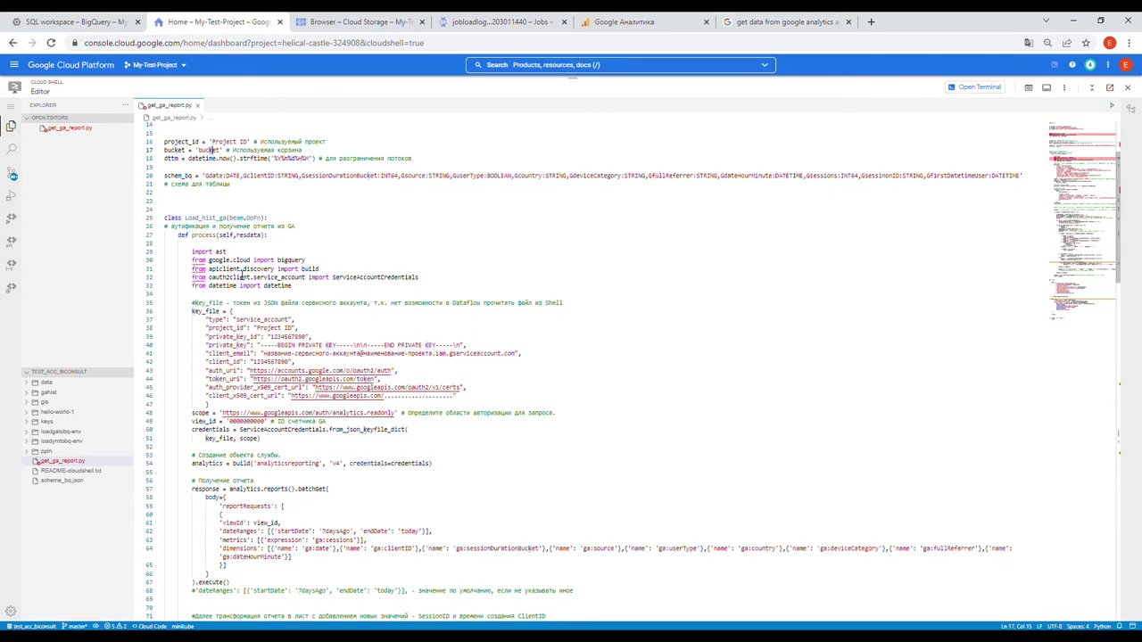
drag(232, 311, 218, 411)
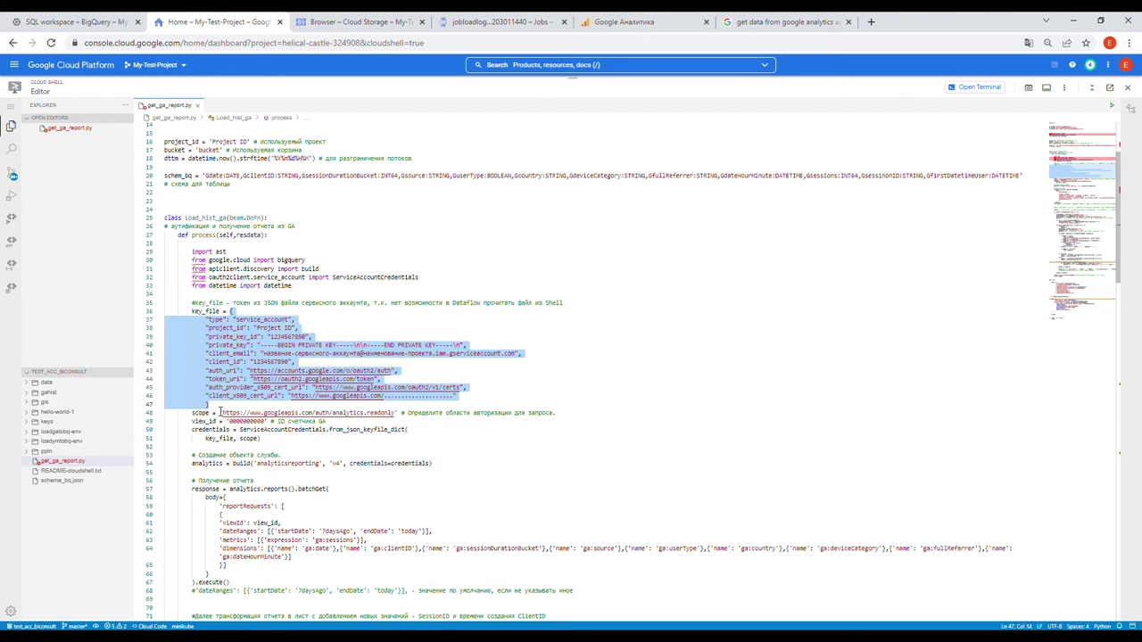
click(242, 423)
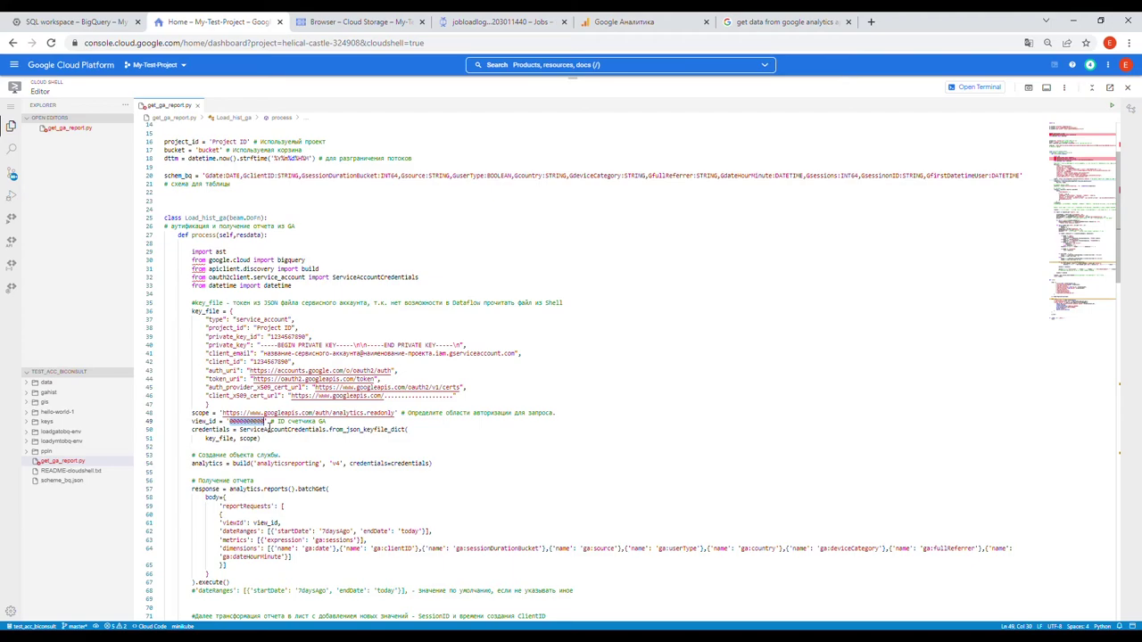
Review the WriteToBigQuery settings in the run function, including the dataset and table placeholders and the create disposition.
scroll(268, 429, down, 14)
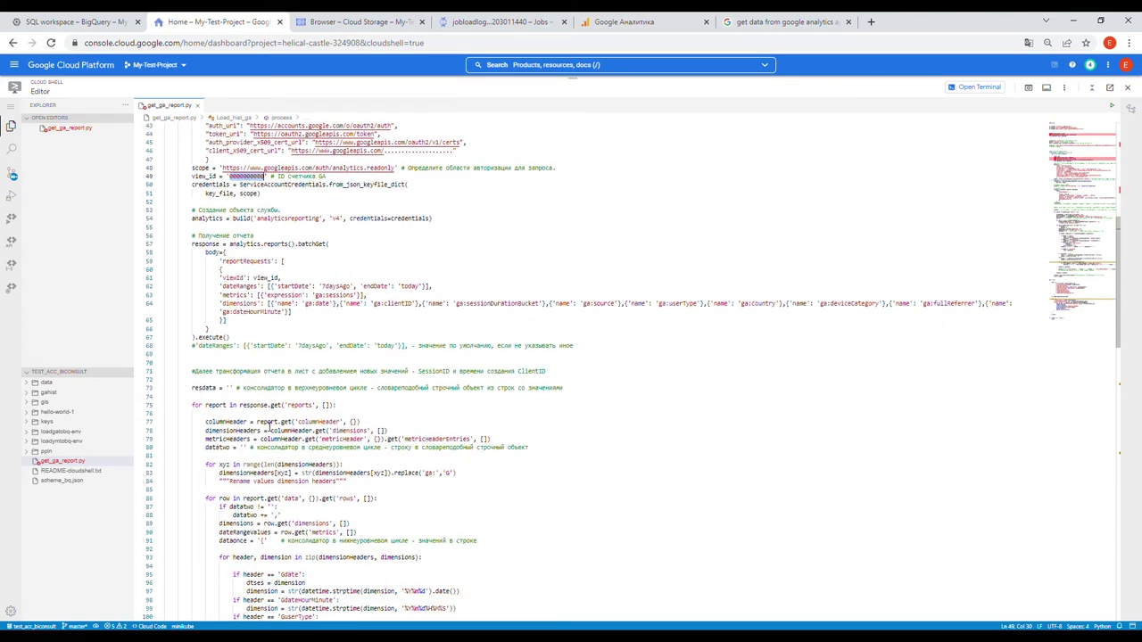
scroll(268, 429, down, 20)
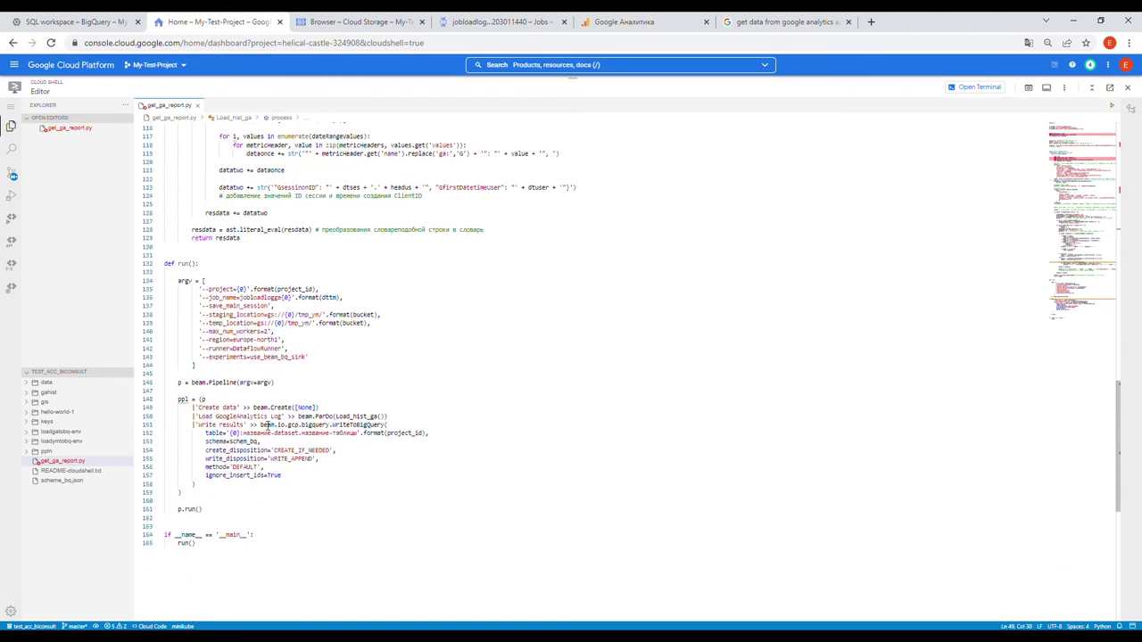
drag(244, 435, 358, 436)
click(304, 435)
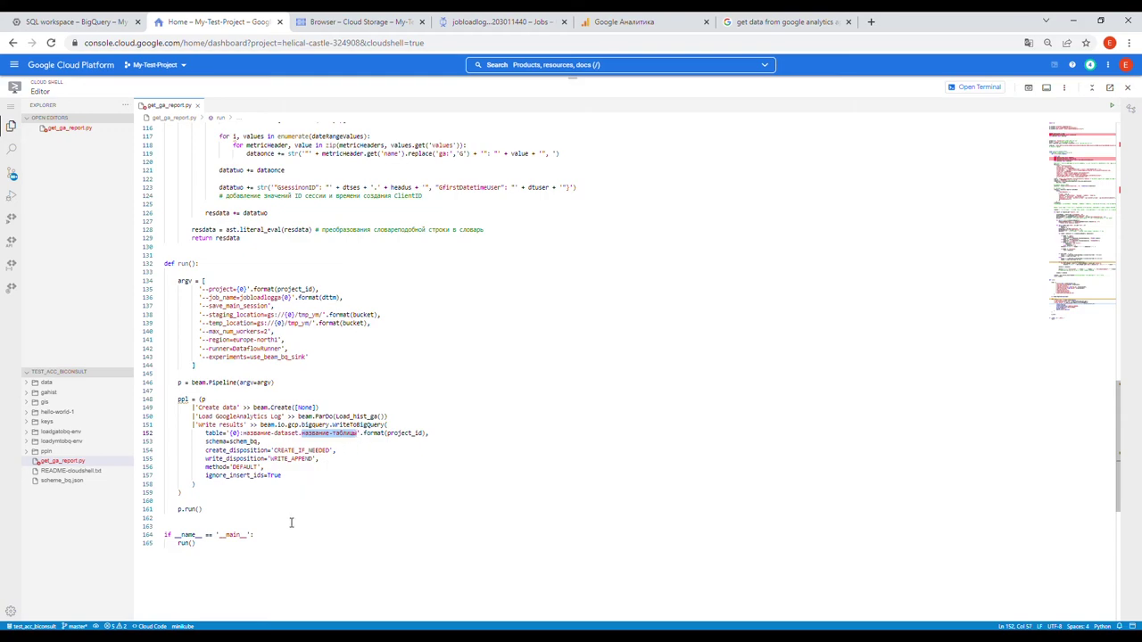
drag(275, 450, 331, 452)
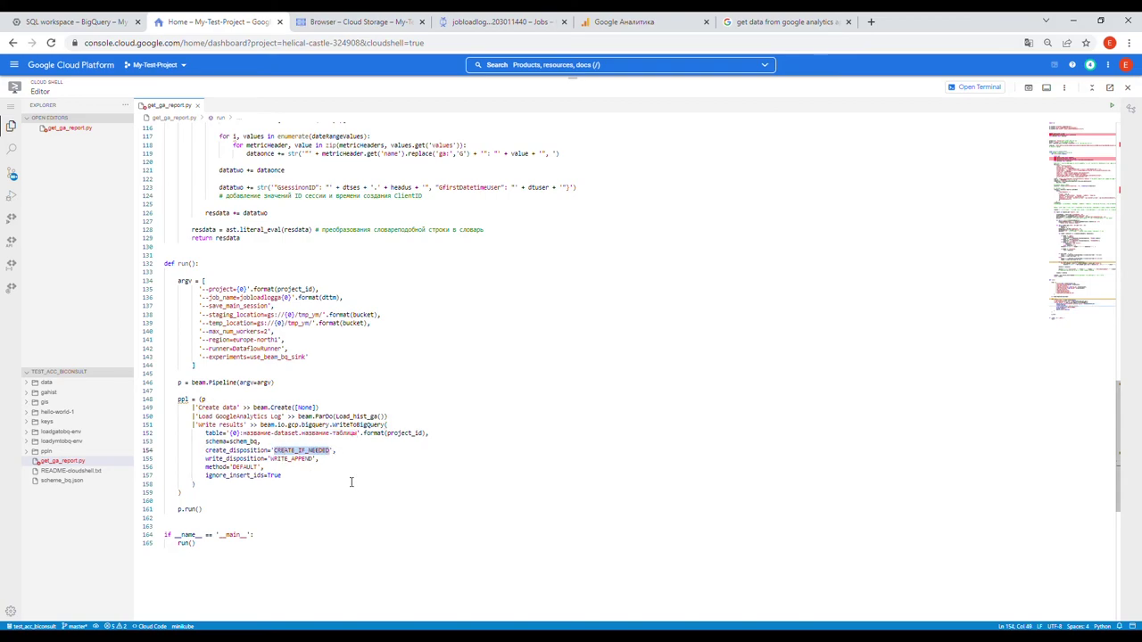
click(344, 475)
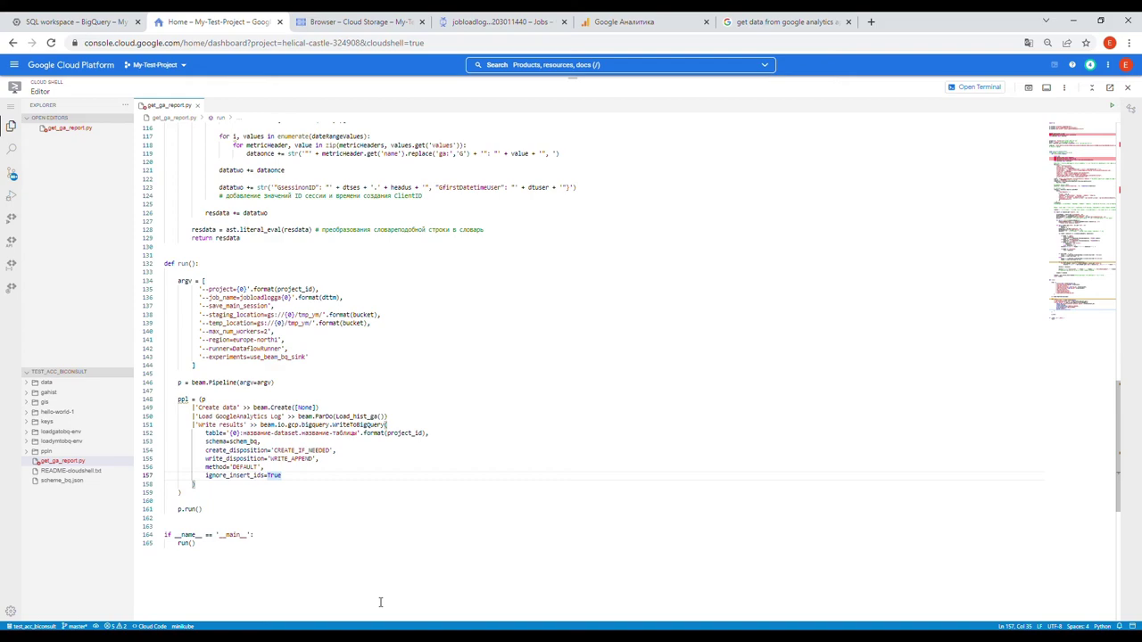
Save the get_ga_report.py script.
key(ctrl+End)
click(11, 106)
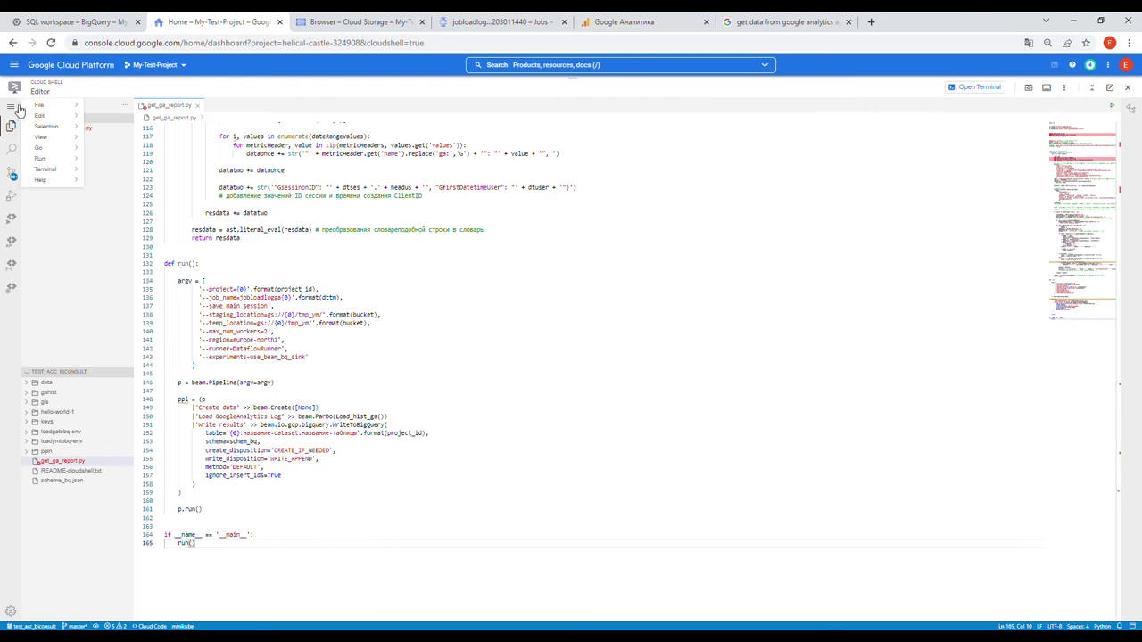
mouse_move(40, 107)
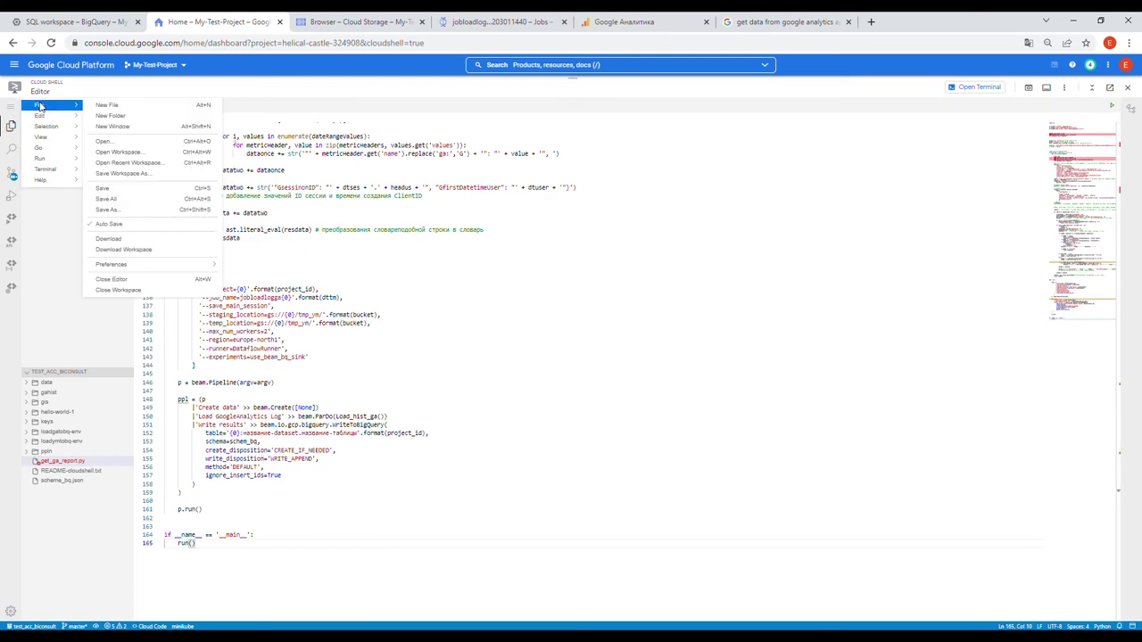
click(140, 195)
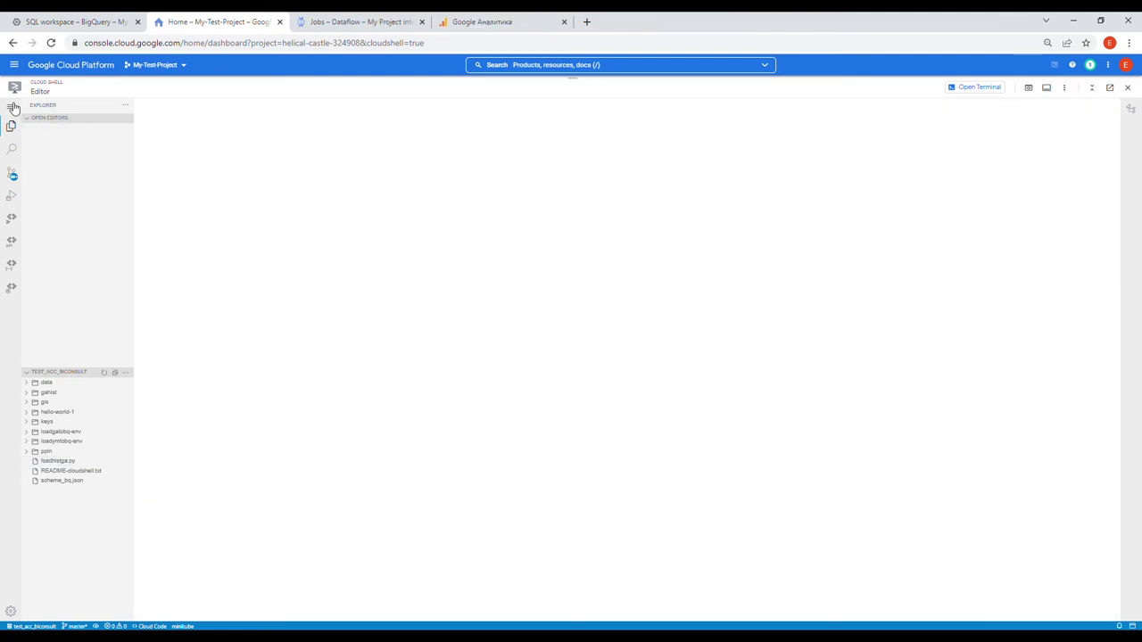
Run python3 ./loadhistga.py in a new editor terminal and authorize Cloud Shell to make the API call.
click(12, 107)
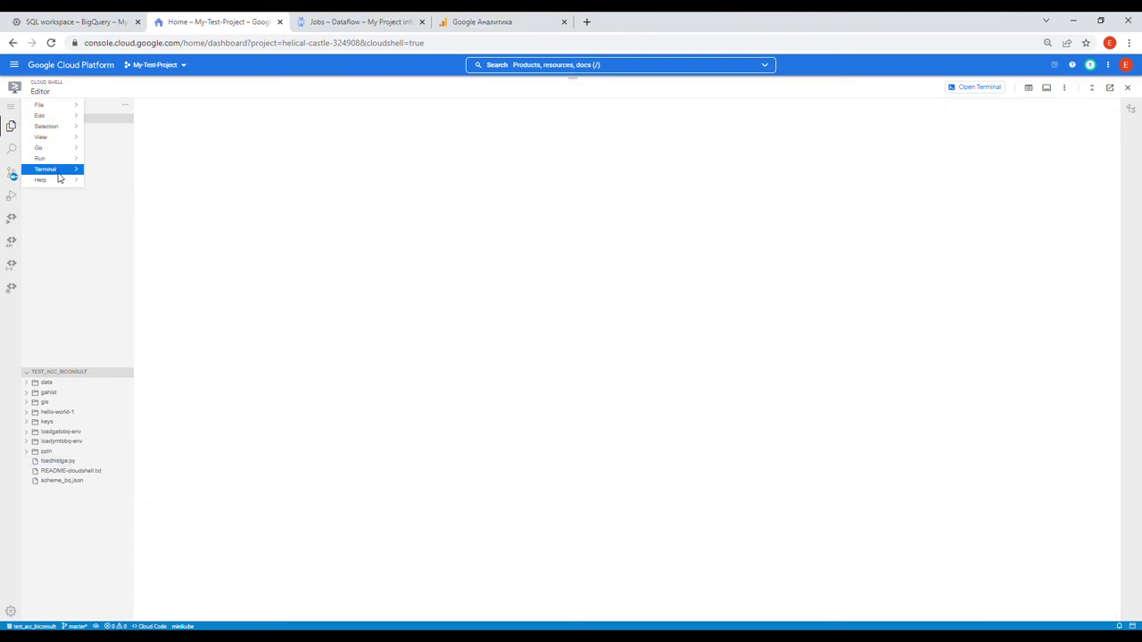
click(112, 169)
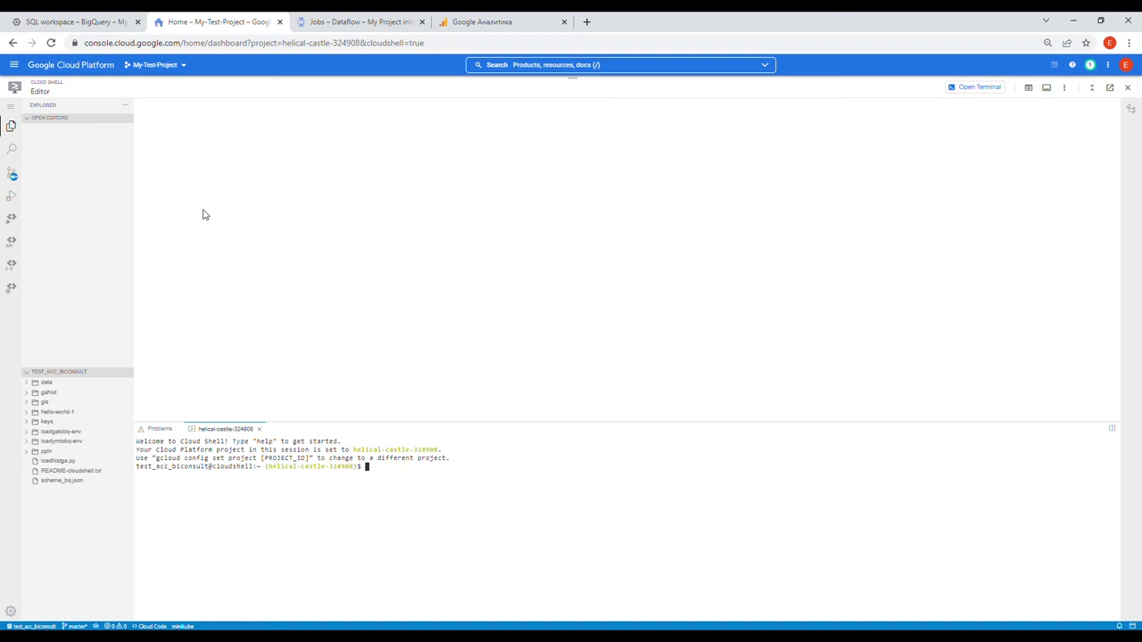
text(python3 ./loadhistg)
key(Return)
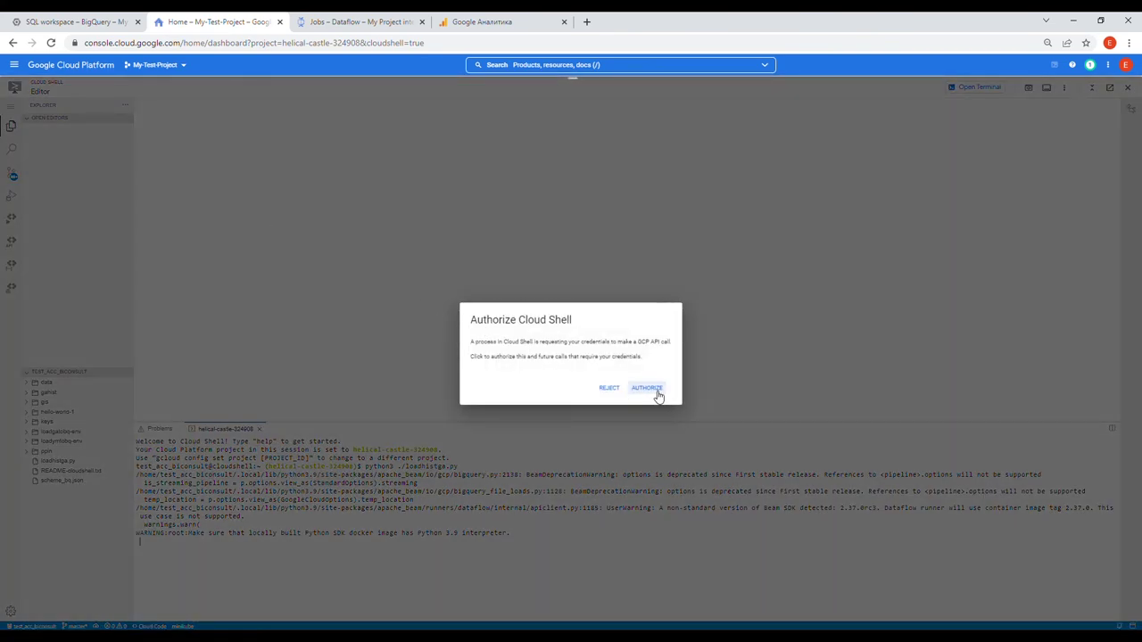
click(655, 393)
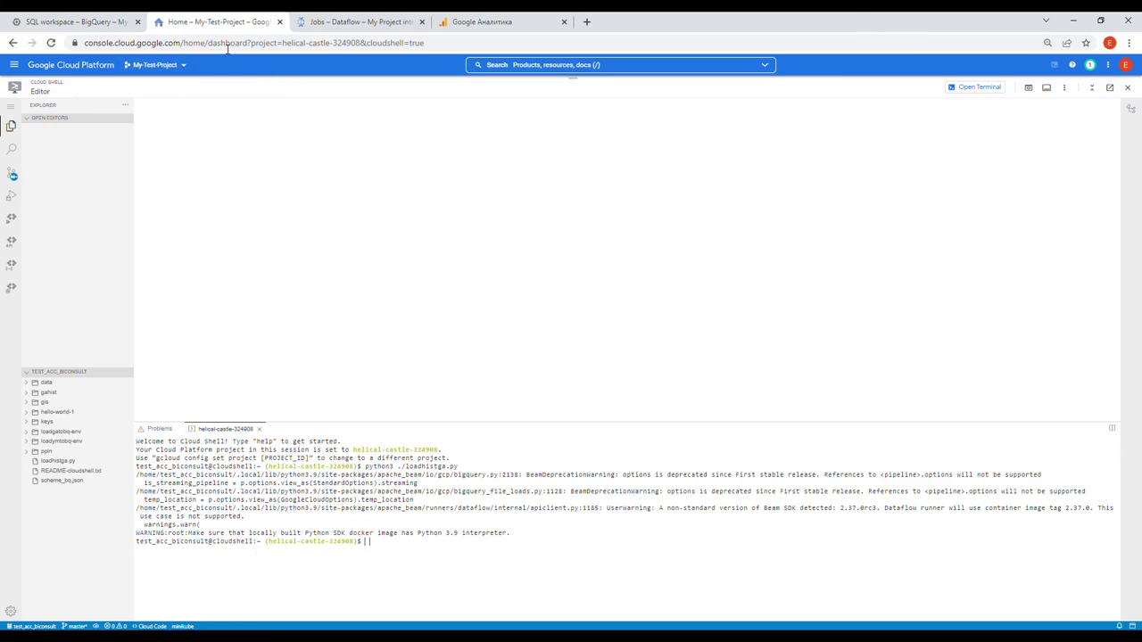
click(357, 21)
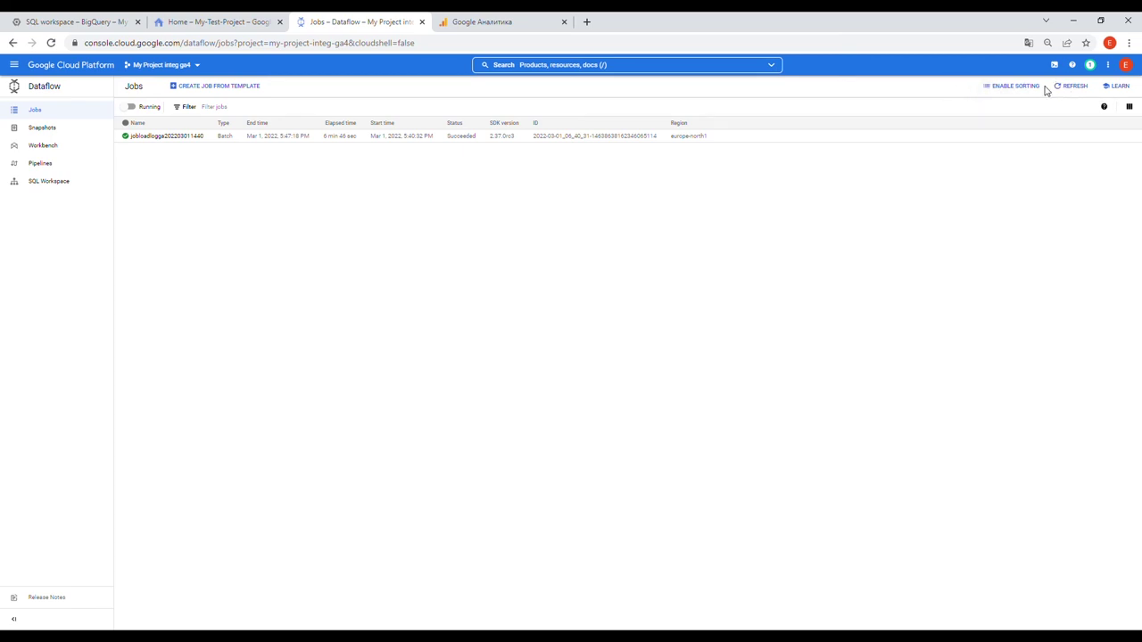
click(176, 140)
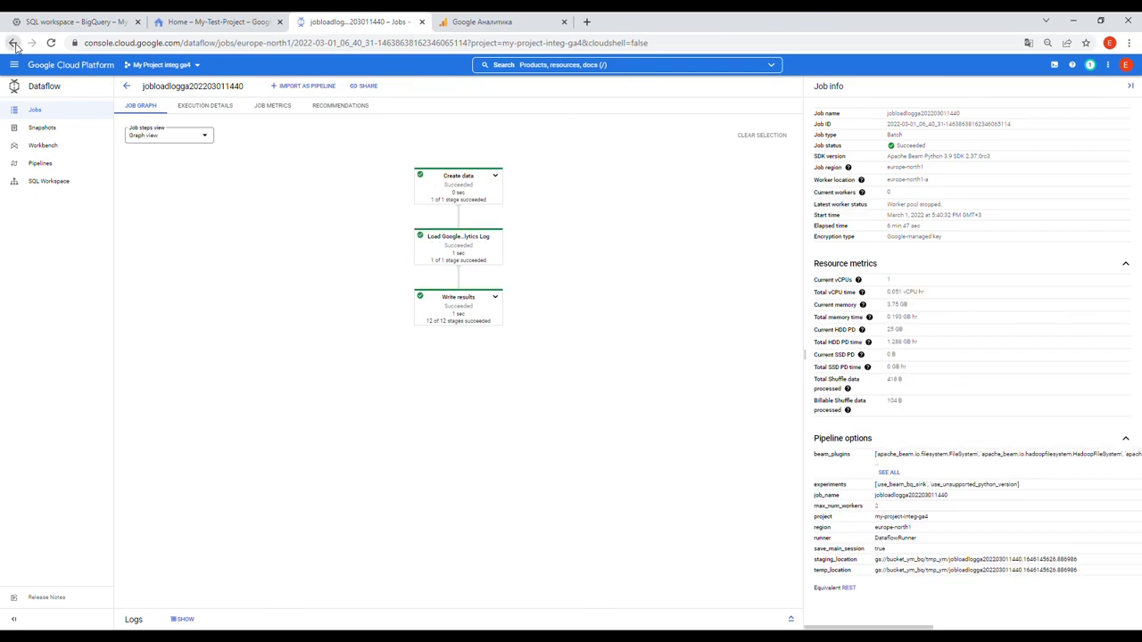
click(13, 43)
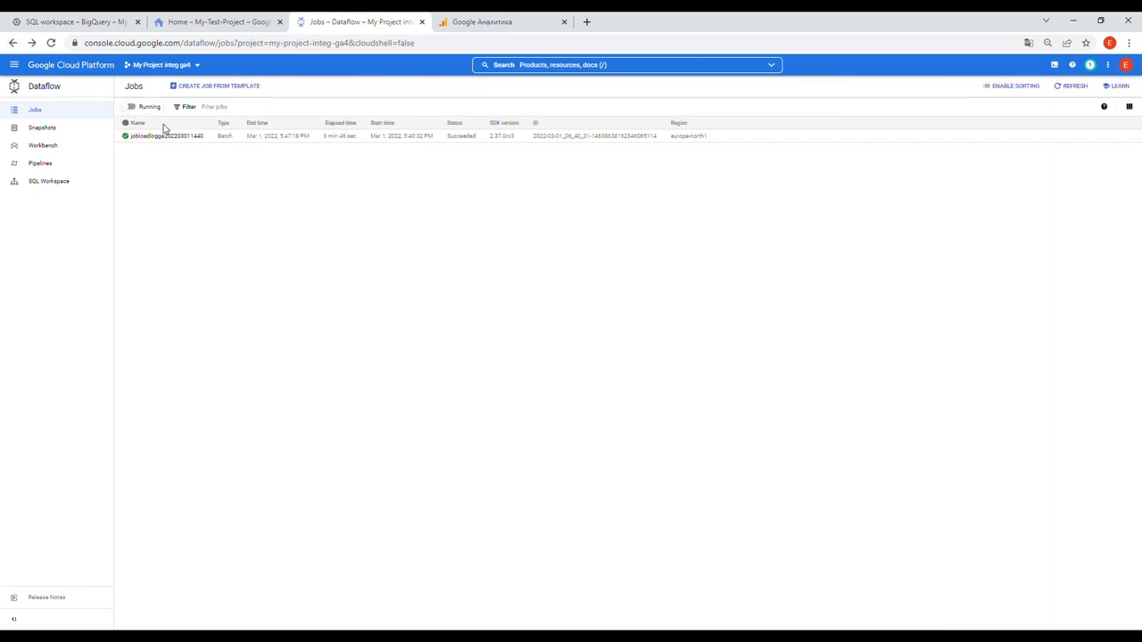
click(51, 43)
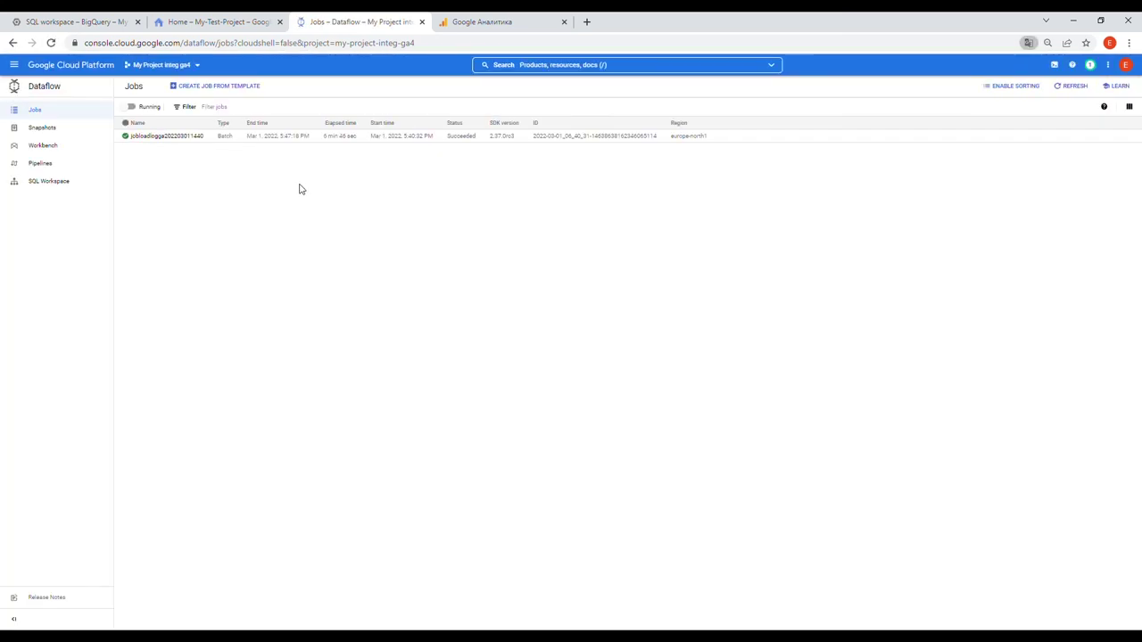
Switch to the BigQuery SQL workspace and look at the dataset under the helical-castle-324908 project.
click(85, 21)
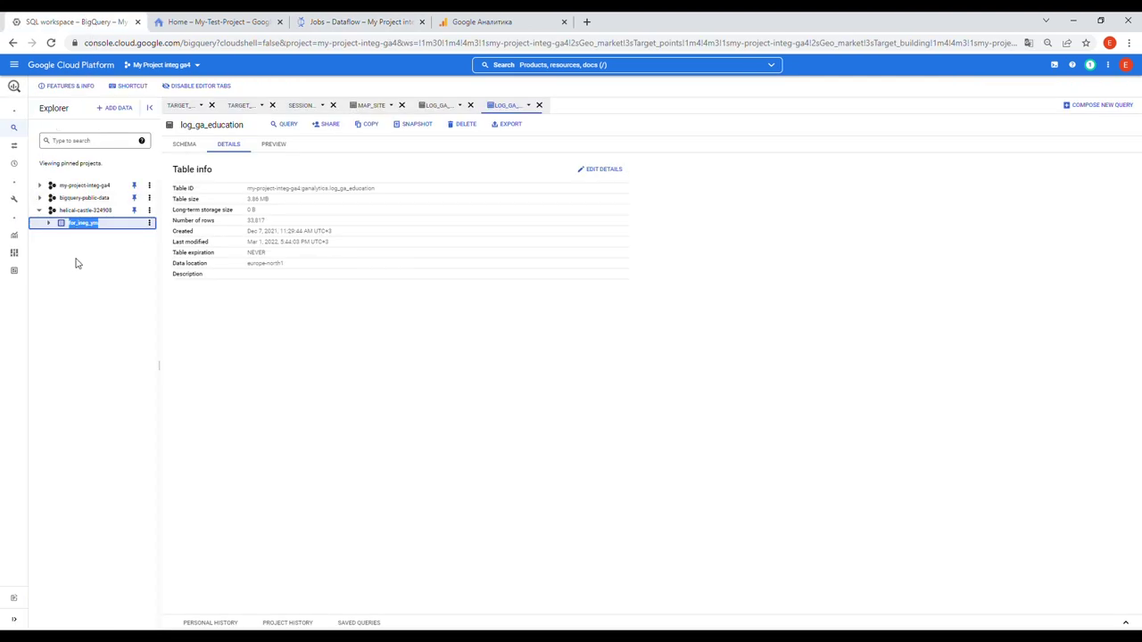
click(82, 253)
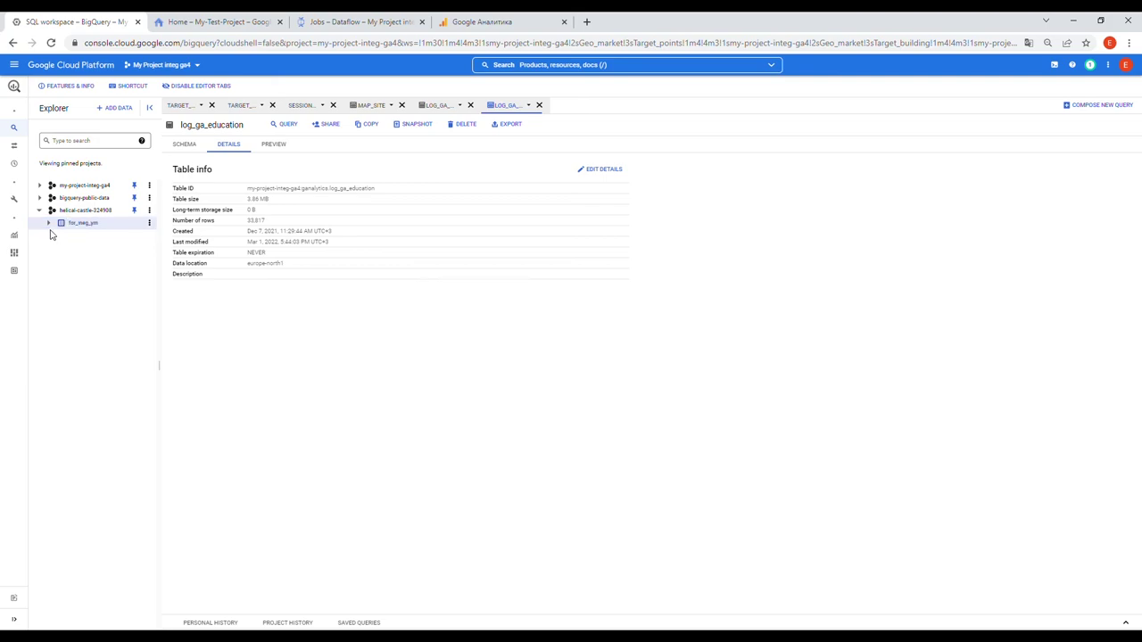